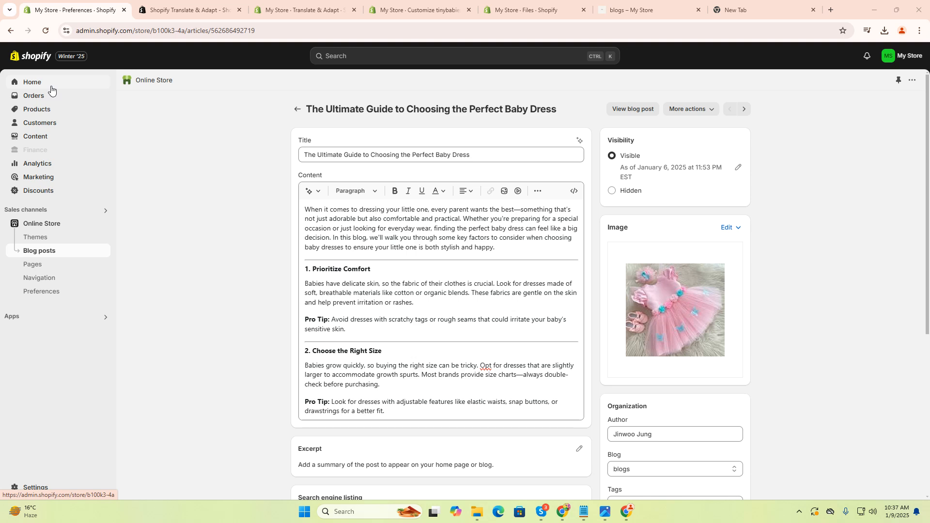
- Return to the store admin's home page and switch to the tinybabies-h1 theme editor
{"action": "left_click", "coordinate": [51, 85]}
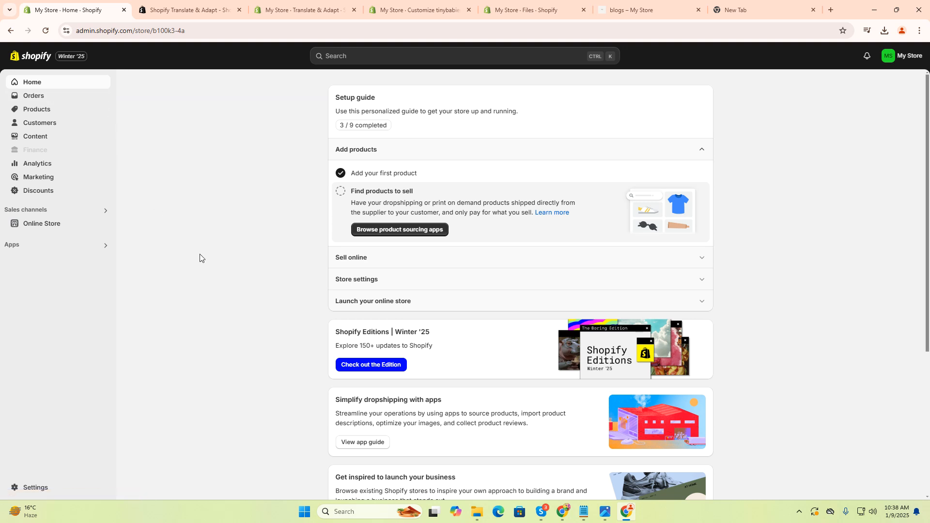
{"action": "left_click", "coordinate": [274, 8]}
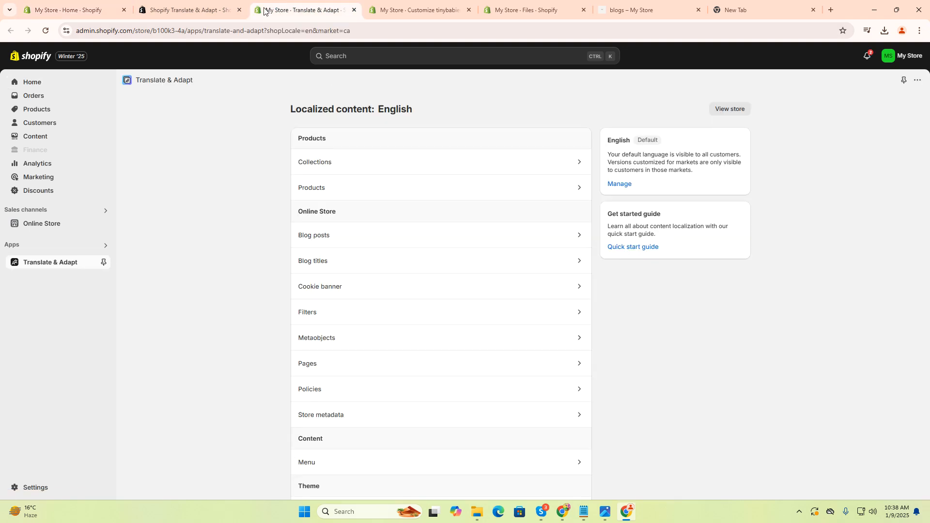
{"action": "left_click", "coordinate": [421, 10]}
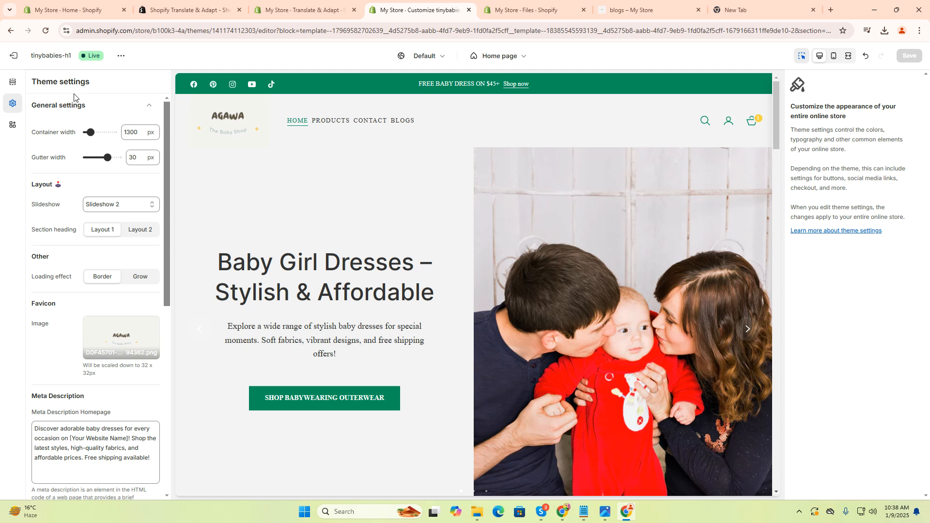
{"action": "left_click", "coordinate": [142, 110]}
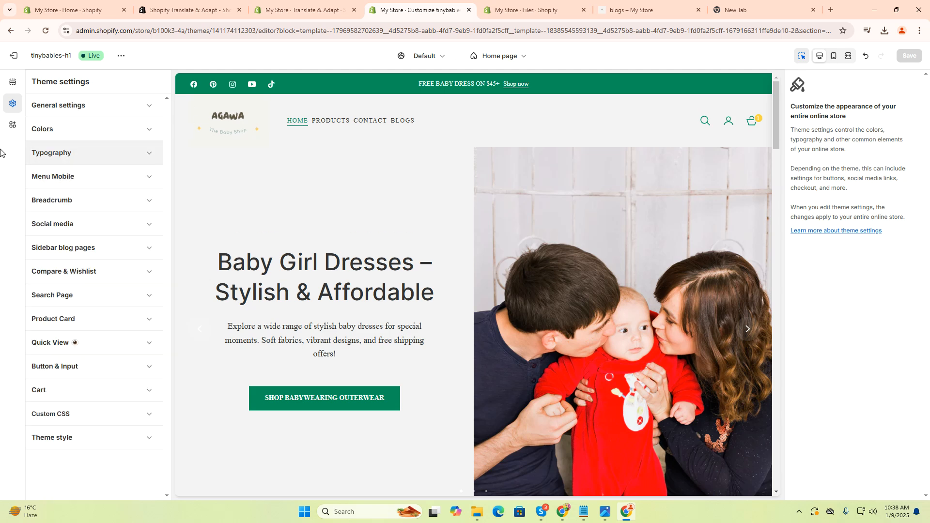
{"action": "left_click", "coordinate": [12, 81]}
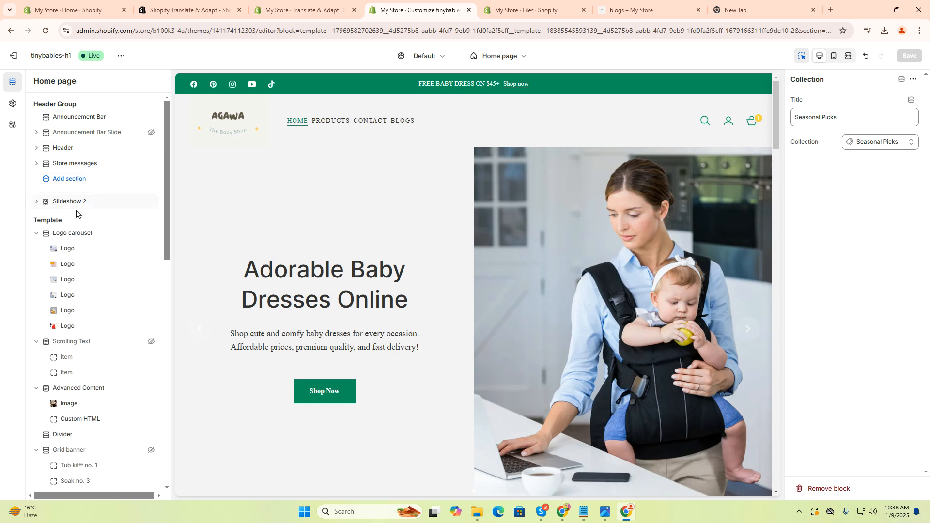
{"action": "left_click", "coordinate": [13, 105]}
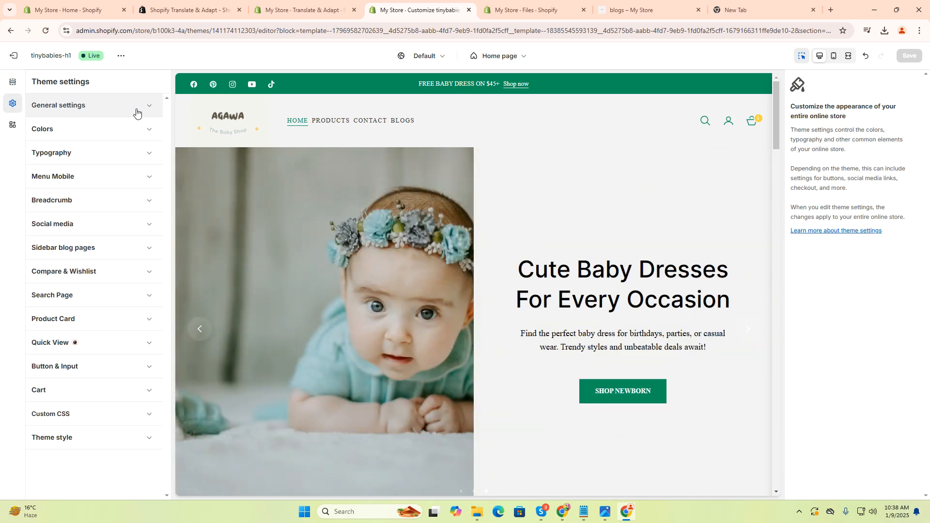
- Expand the theme's general settings and review the homepage meta description
{"action": "left_click", "coordinate": [136, 113]}
{"action": "scroll", "coordinate": [84, 161], "scroll_direction": "down", "scroll_amount": 4}
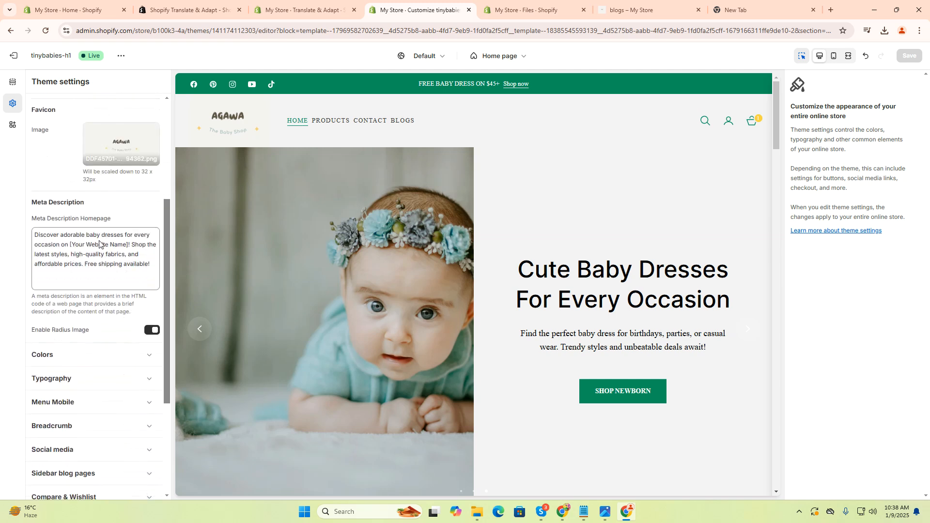
{"action": "scroll", "coordinate": [79, 220], "scroll_direction": "up", "scroll_amount": 1}
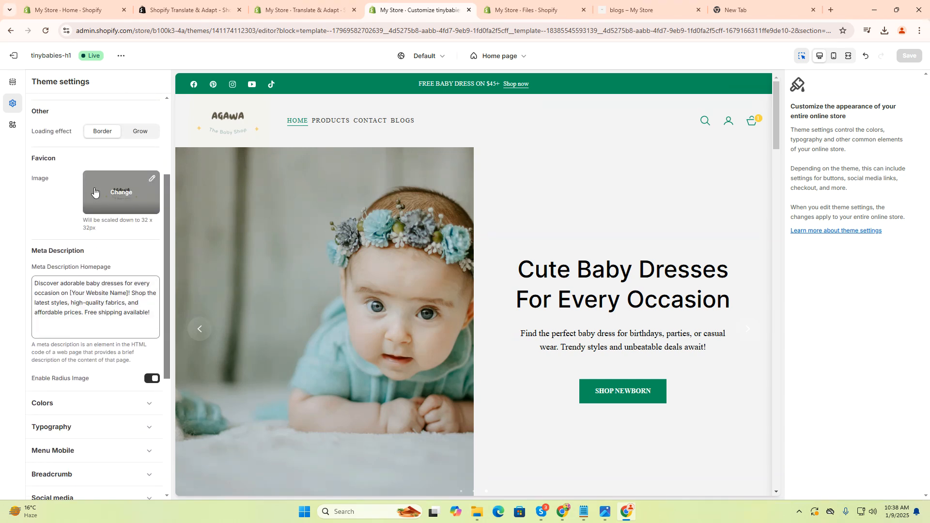
{"action": "scroll", "coordinate": [92, 197], "scroll_direction": "down", "scroll_amount": 1}
{"action": "scroll", "coordinate": [74, 176], "scroll_direction": "down", "scroll_amount": 1}
{"action": "left_click_drag", "start_coordinate": [38, 154], "coordinate": [131, 159]}
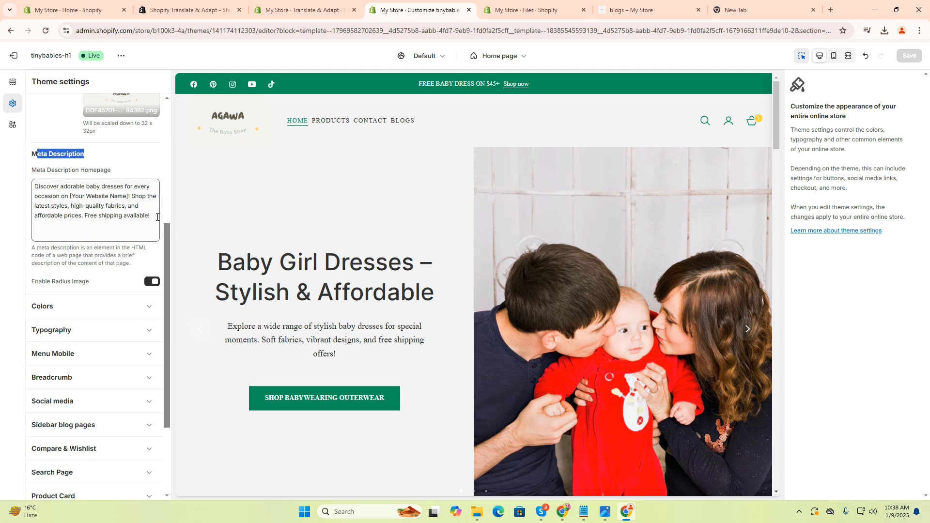
{"action": "left_click_drag", "start_coordinate": [151, 216], "coordinate": [33, 186]}
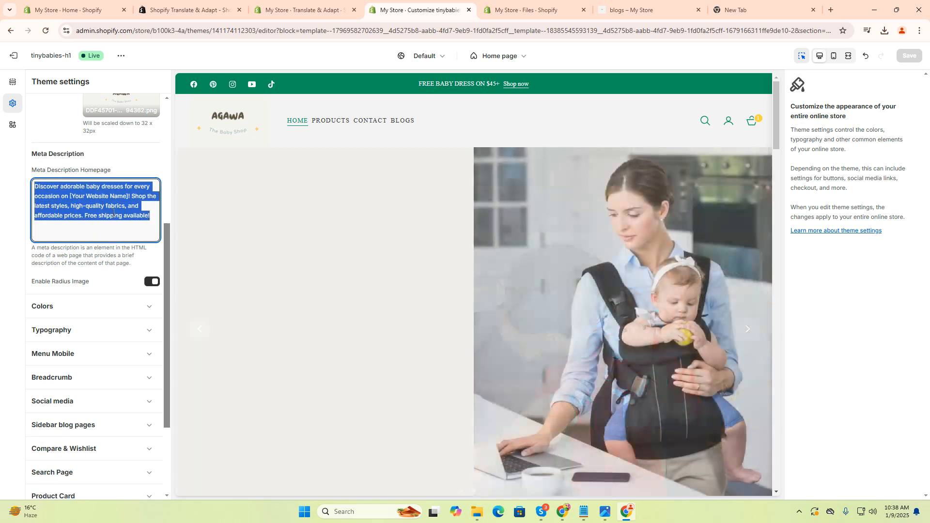
{"action": "left_click", "coordinate": [120, 170]}
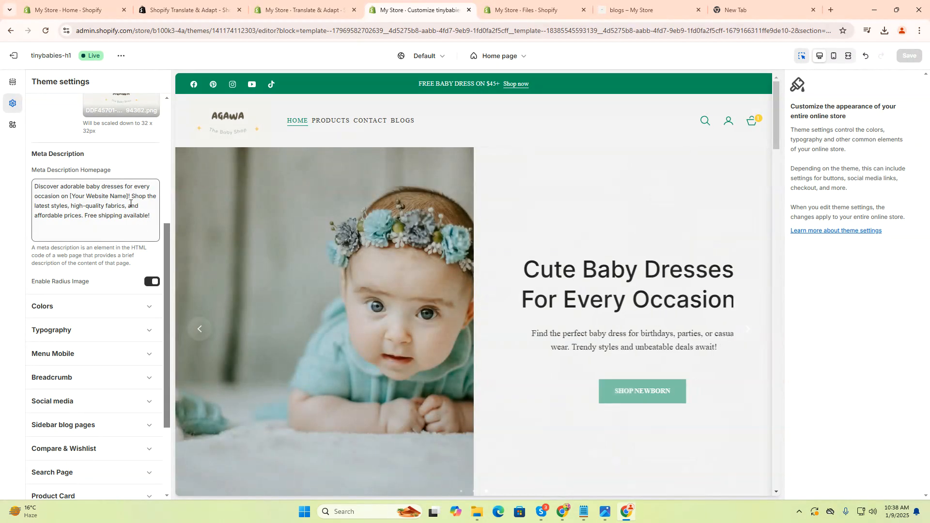
- Replace the [Your Website Name] placeholder in the homepage meta description with "agawa" and save the theme settings
{"action": "left_click", "coordinate": [155, 207]}
{"action": "key", "text": "BackSpace"}
{"action": "key", "text": "BackSpace"}
{"action": "key", "text": "BackSpace"}
{"action": "key", "text": "BackSpace"}
{"action": "key", "text": "BackSpace"}
{"action": "key", "text": "BackSpace"}
{"action": "key", "text": "BackSpace"}
{"action": "key", "text": "BackSpace"}
{"action": "key", "text": "BackSpace"}
{"action": "key", "text": "BackSpace"}
{"action": "key", "text": "BackSpace"}
{"action": "key", "text": "BackSpace"}
{"action": "key", "text": "BackSpace"}
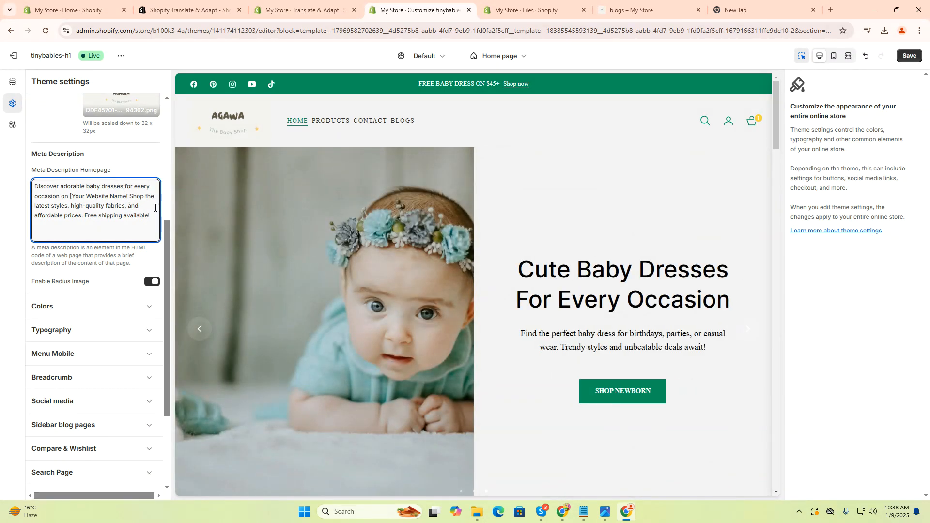
{"action": "key", "text": "BackSpace"}
{"action": "key", "text": "BackSpace"}
{"action": "key", "text": "BackSpace"}
{"action": "key", "text": "BackSpace"}
{"action": "key", "text": "BackSpace"}
{"action": "key", "text": "BackSpace"}
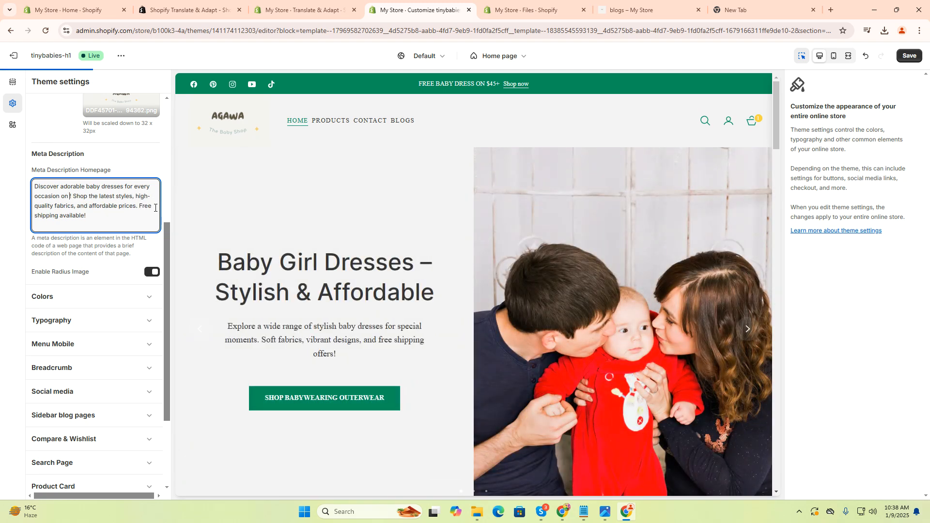
{"action": "type", "text": "agawa"}
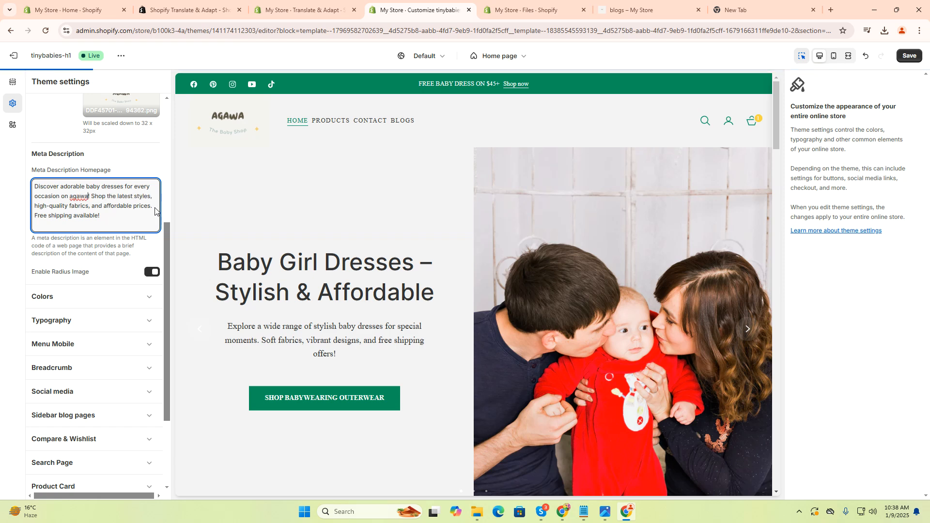
{"action": "double_click", "coordinate": [79, 195]}
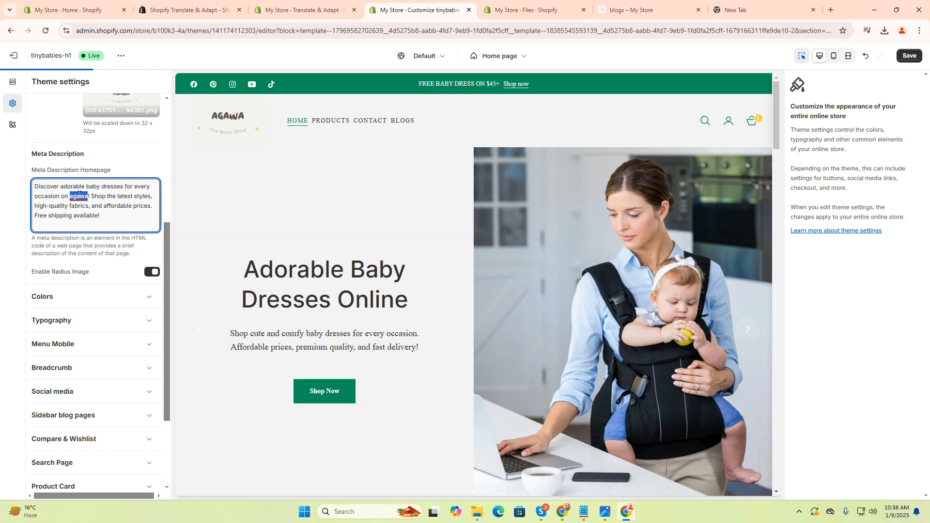
{"action": "scroll", "coordinate": [110, 121], "scroll_direction": "up", "scroll_amount": 1}
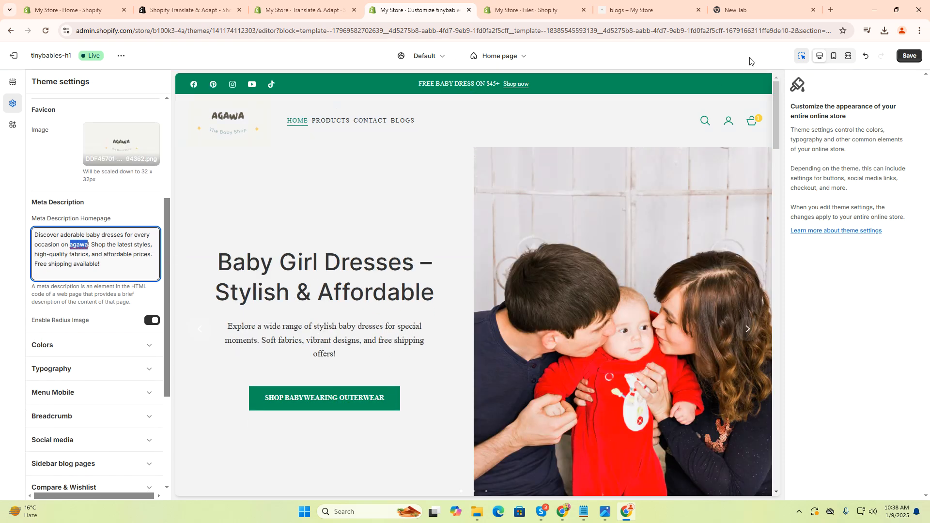
{"action": "left_click", "coordinate": [914, 57]}
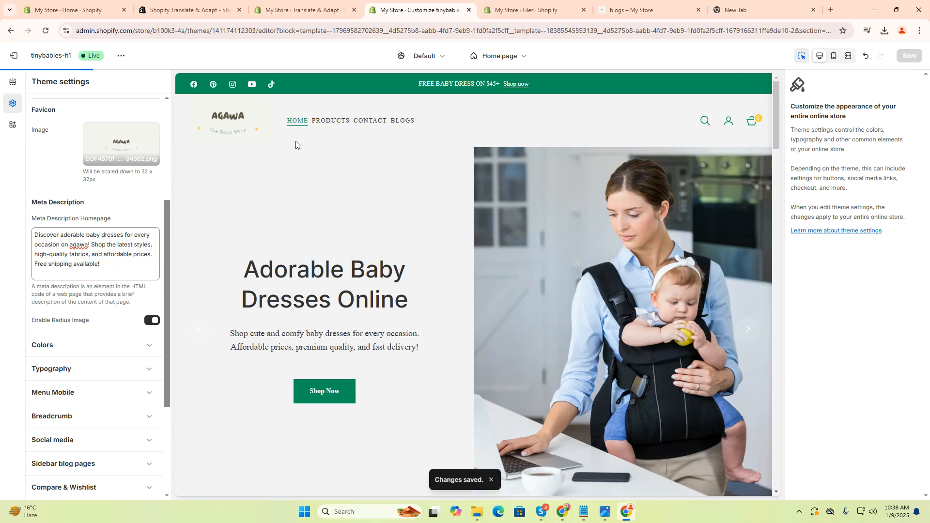
{"action": "scroll", "coordinate": [270, 226], "scroll_direction": "down", "scroll_amount": 4}
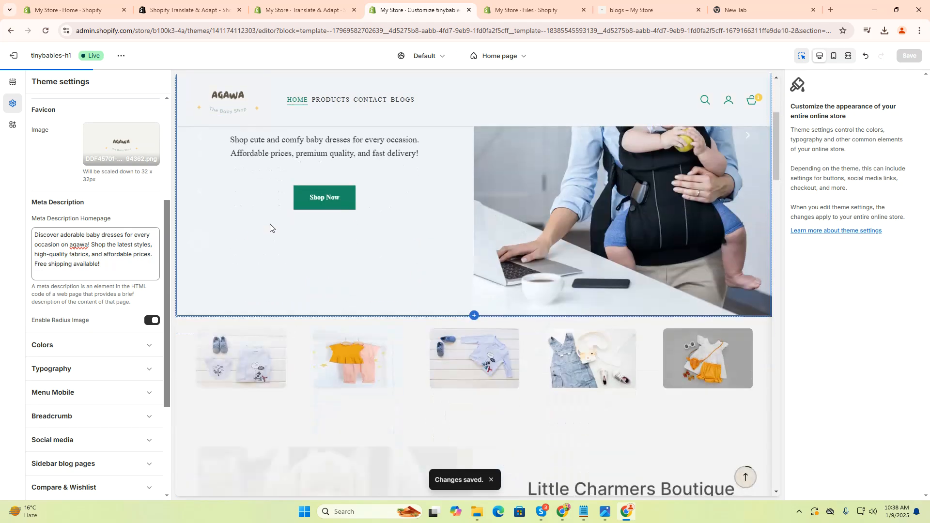
{"action": "scroll", "coordinate": [270, 225], "scroll_direction": "down", "scroll_amount": 9}
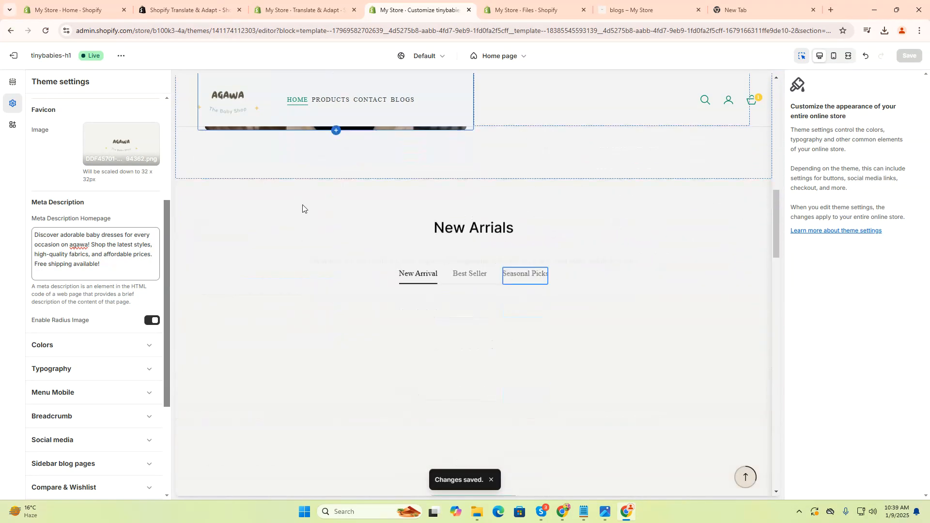
{"action": "scroll", "coordinate": [243, 243], "scroll_direction": "down", "scroll_amount": 5}
{"action": "scroll", "coordinate": [97, 216], "scroll_direction": "down", "scroll_amount": 4}
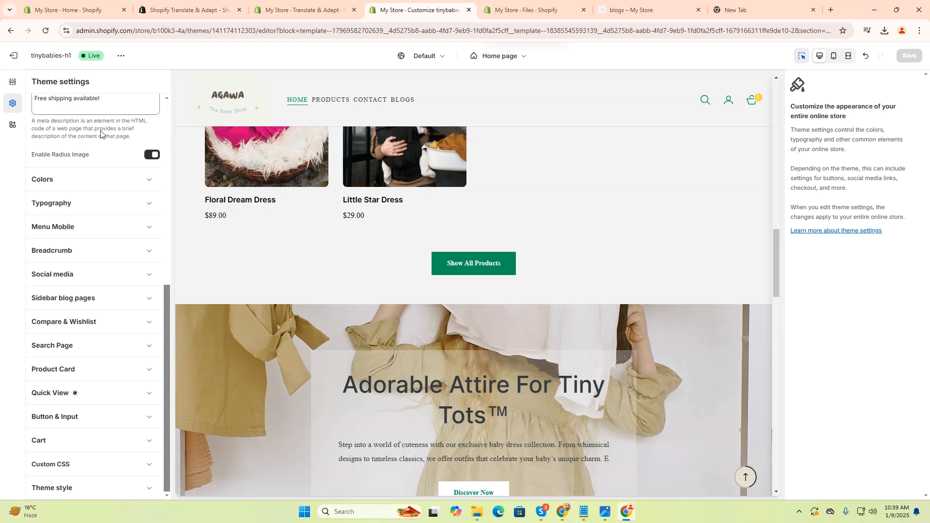
- Return to the store admin and open the blog post "The Ultimate Guide to Choosing the Perfect Baby Dress" for editing
{"action": "left_click", "coordinate": [73, 10]}
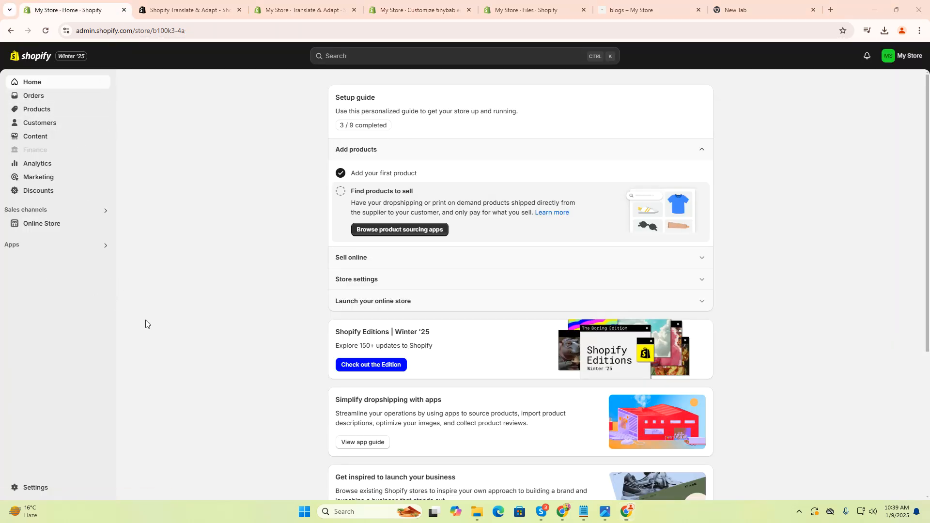
{"action": "left_click", "coordinate": [62, 228]}
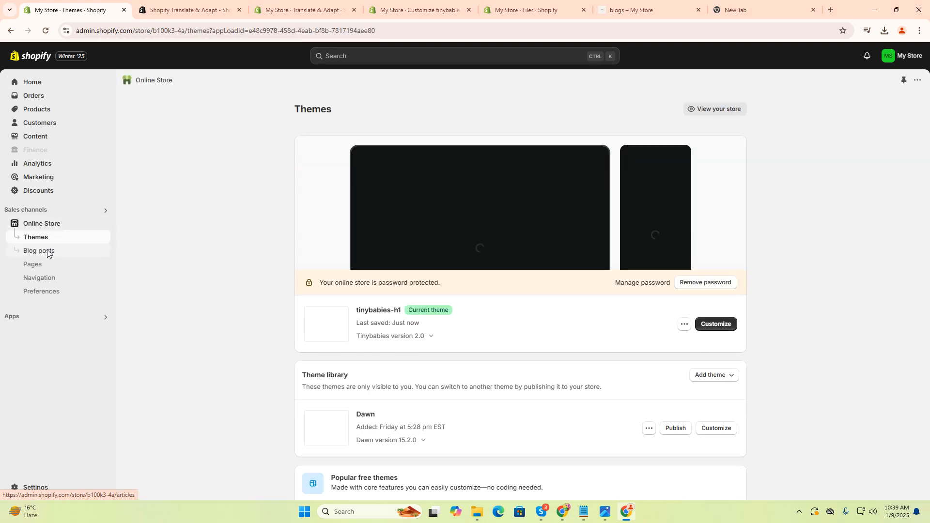
{"action": "left_click", "coordinate": [48, 253]}
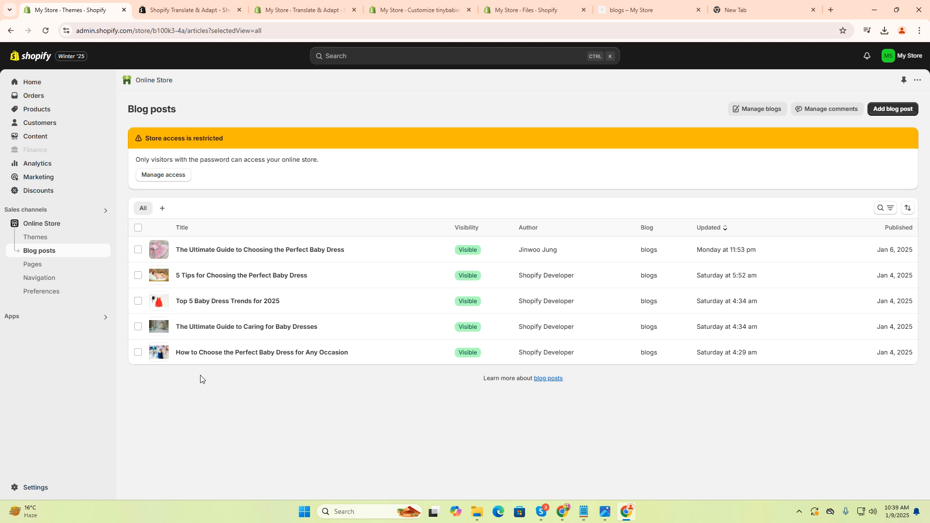
{"action": "left_click", "coordinate": [290, 250]}
- Edit the blog post's search engine listing and enter "this is description" as its meta description
{"action": "scroll", "coordinate": [372, 233], "scroll_direction": "down", "scroll_amount": 3}
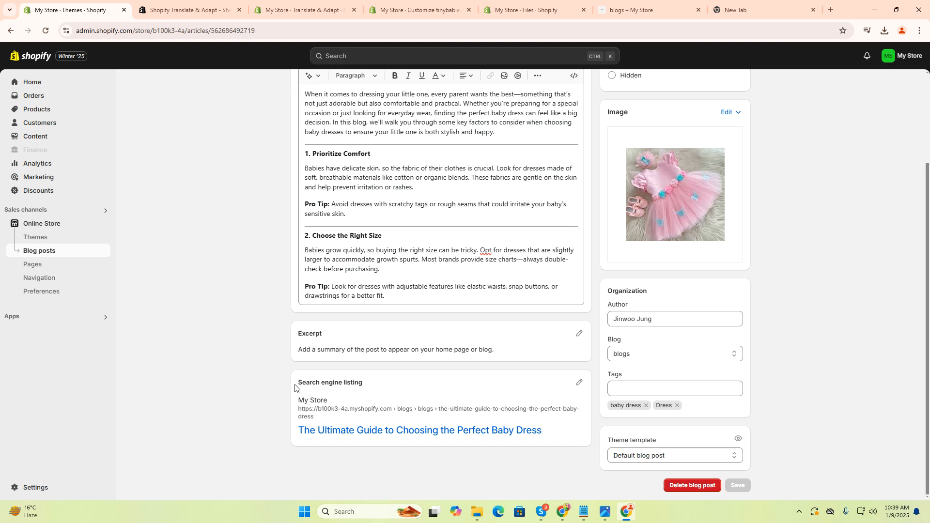
{"action": "left_click_drag", "start_coordinate": [299, 391], "coordinate": [382, 384]}
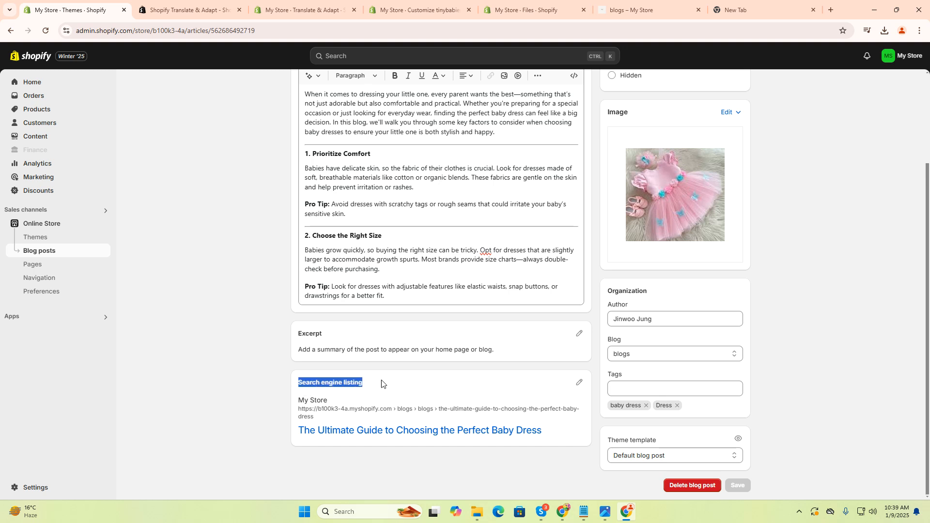
{"action": "left_click", "coordinate": [580, 385]}
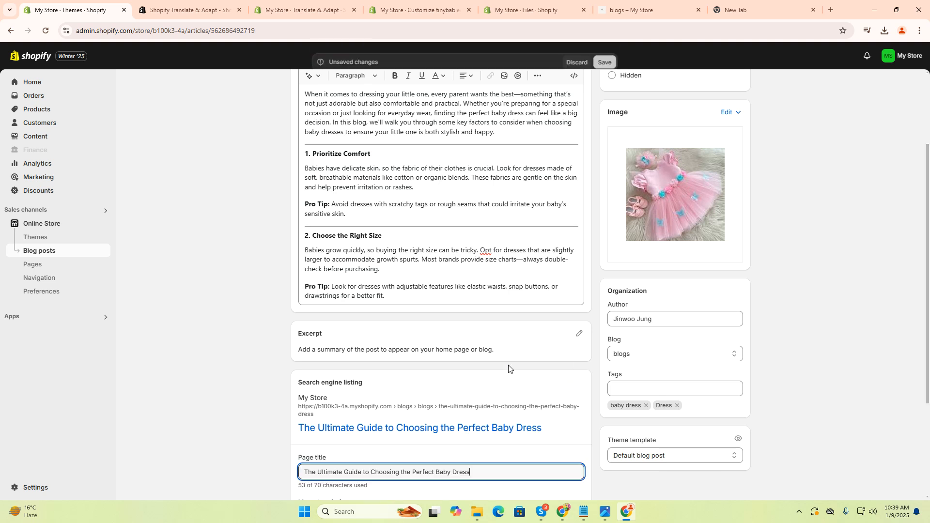
{"action": "scroll", "coordinate": [499, 359], "scroll_direction": "down", "scroll_amount": 3}
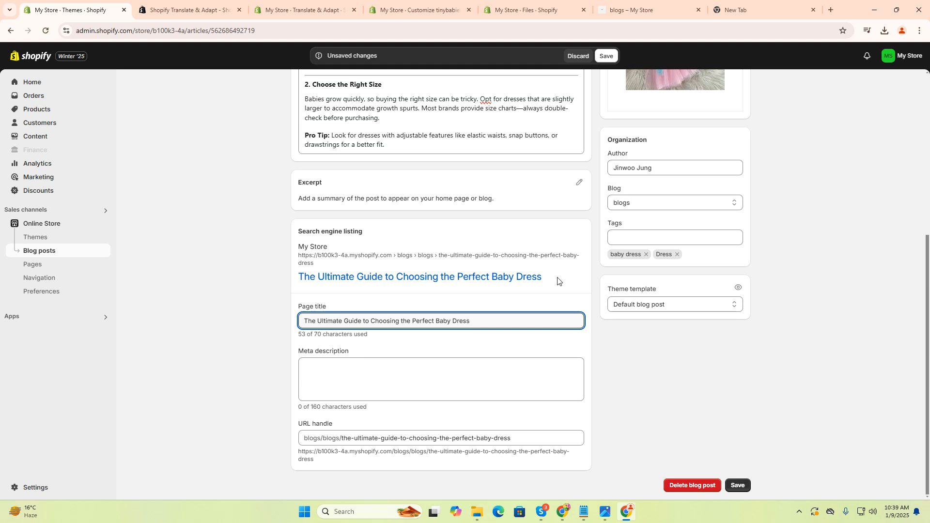
{"action": "left_click", "coordinate": [307, 287]}
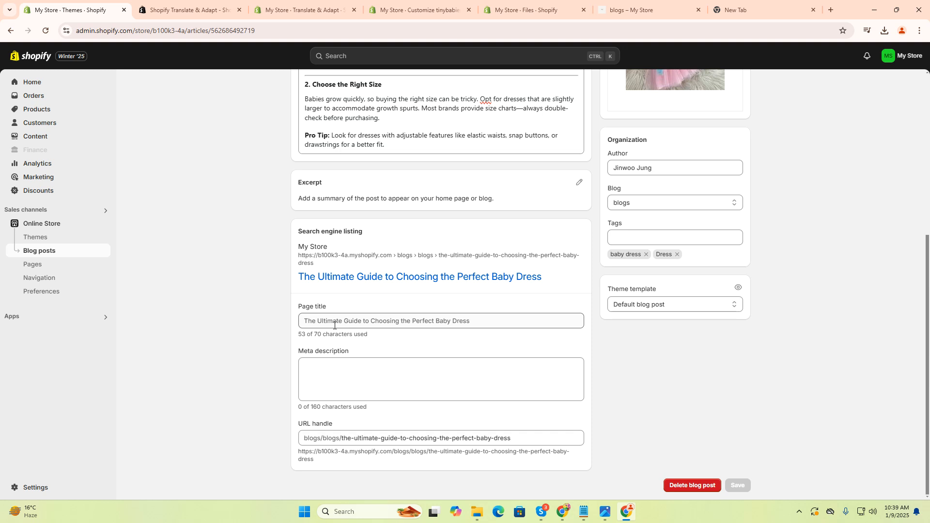
{"action": "left_click_drag", "start_coordinate": [335, 326], "coordinate": [367, 322]}
{"action": "left_click", "coordinate": [346, 379]}
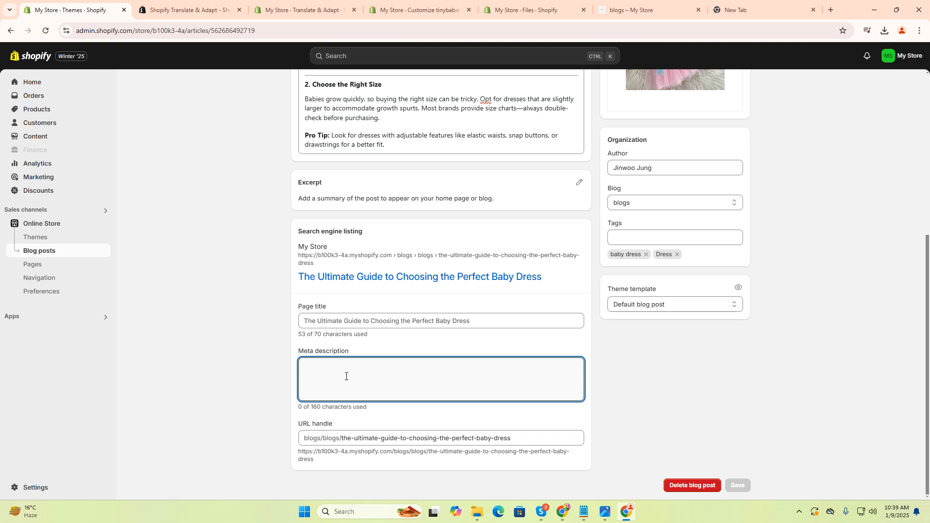
{"action": "type", "text": "this i"}
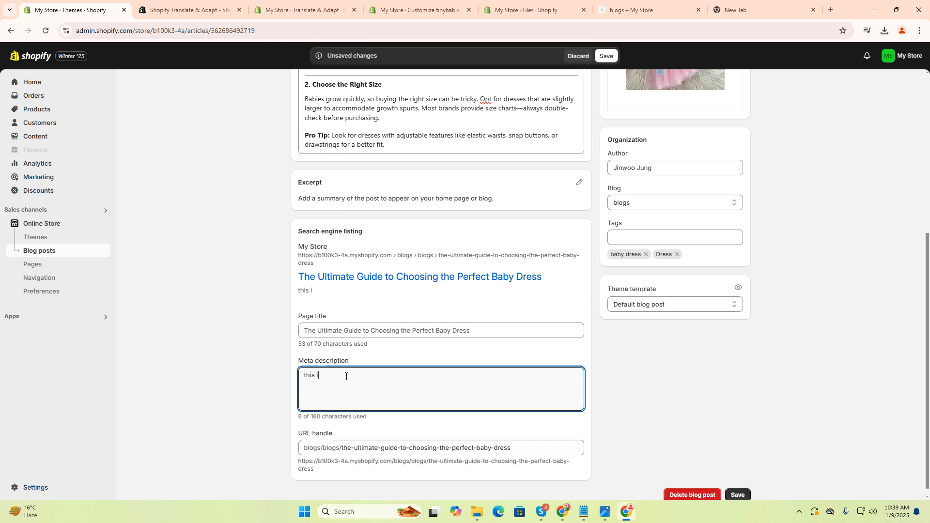
{"action": "type", "text": "s description"}
{"action": "scroll", "coordinate": [417, 383], "scroll_direction": "down", "scroll_amount": 1}
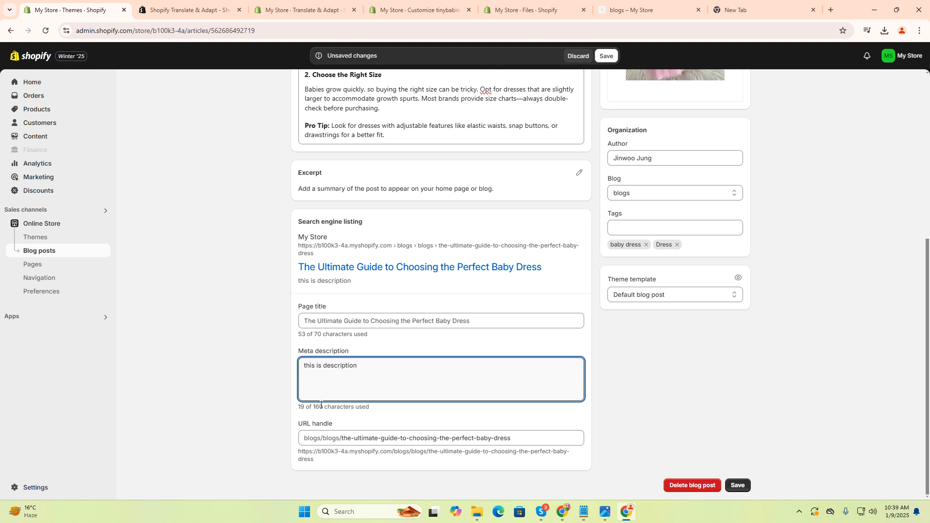
- Examine the meta description's character count and the URL handle in the post's search engine listing
{"action": "left_click_drag", "start_coordinate": [299, 408], "coordinate": [337, 408]}
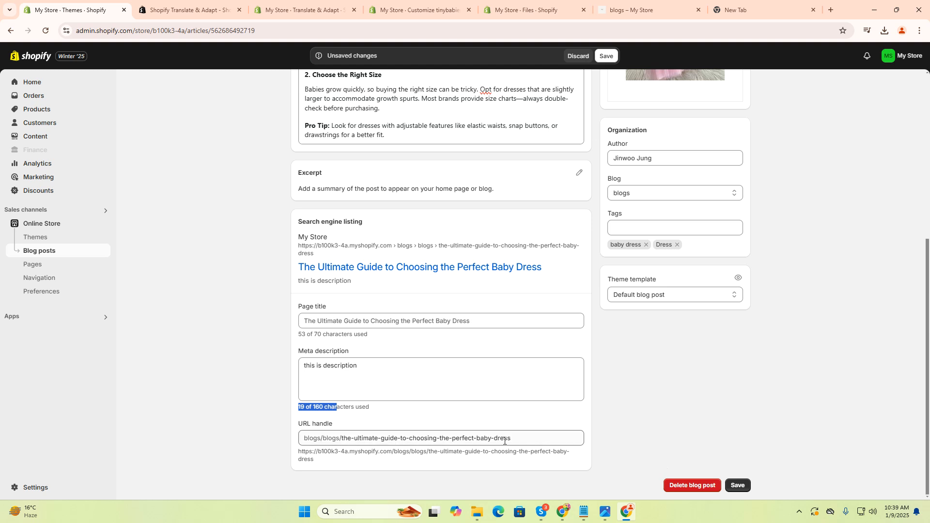
{"action": "left_click_drag", "start_coordinate": [516, 438], "coordinate": [294, 450]}
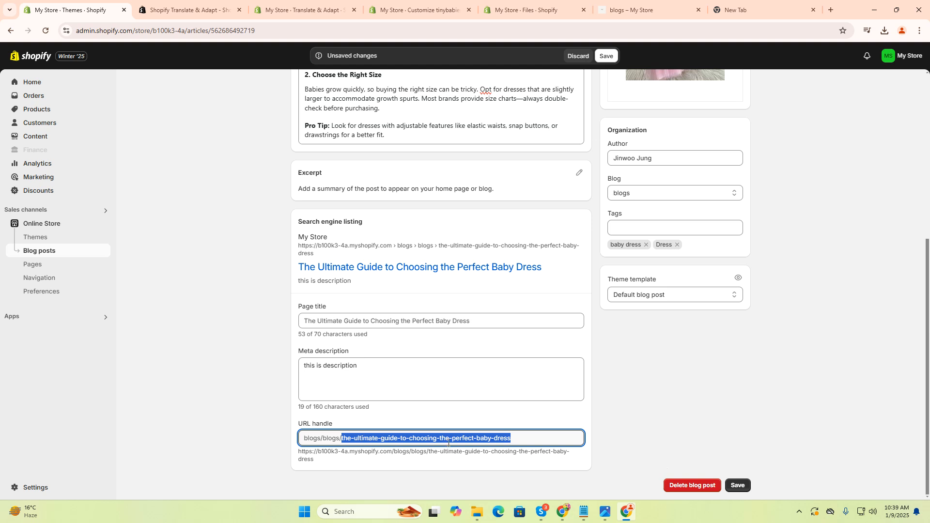
{"action": "left_click", "coordinate": [513, 438]}
{"action": "left_click", "coordinate": [324, 441]}
{"action": "left_click", "coordinate": [339, 437]}
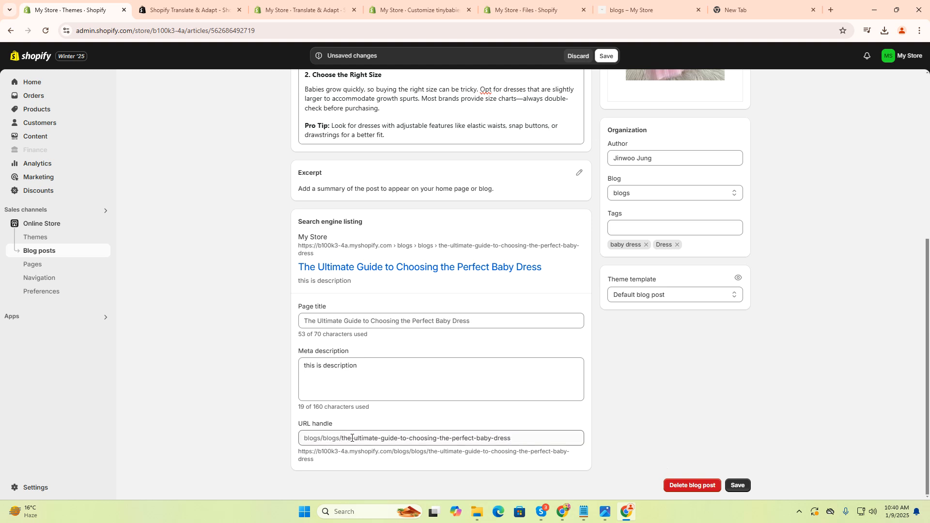
{"action": "double_click", "coordinate": [366, 438]}
{"action": "left_click", "coordinate": [452, 438]}
{"action": "left_click_drag", "start_coordinate": [522, 436], "coordinate": [348, 442]}
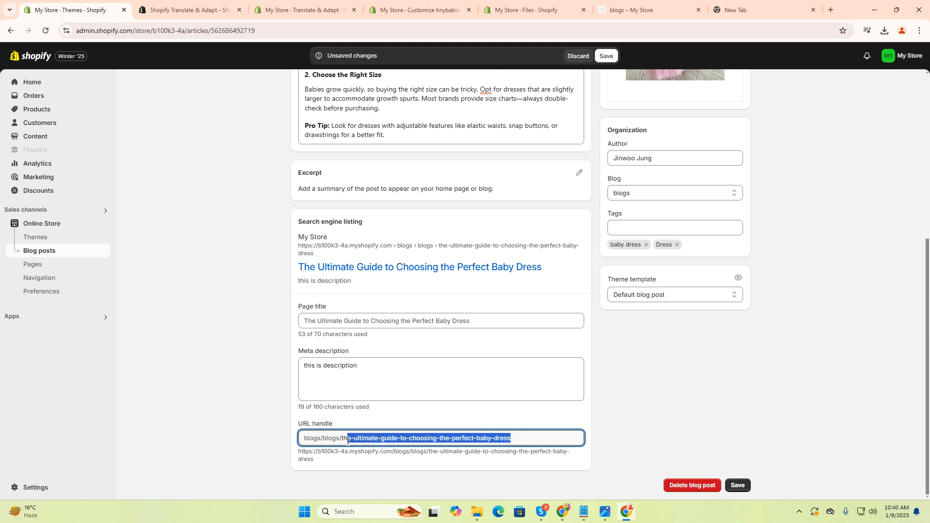
{"action": "key", "text": "BackSpace"}
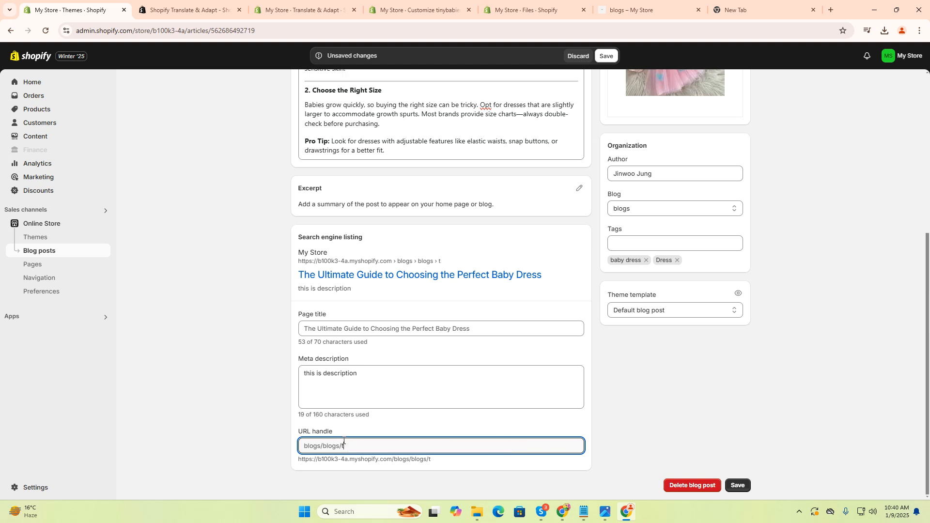
{"action": "key", "text": "ctrl+z"}
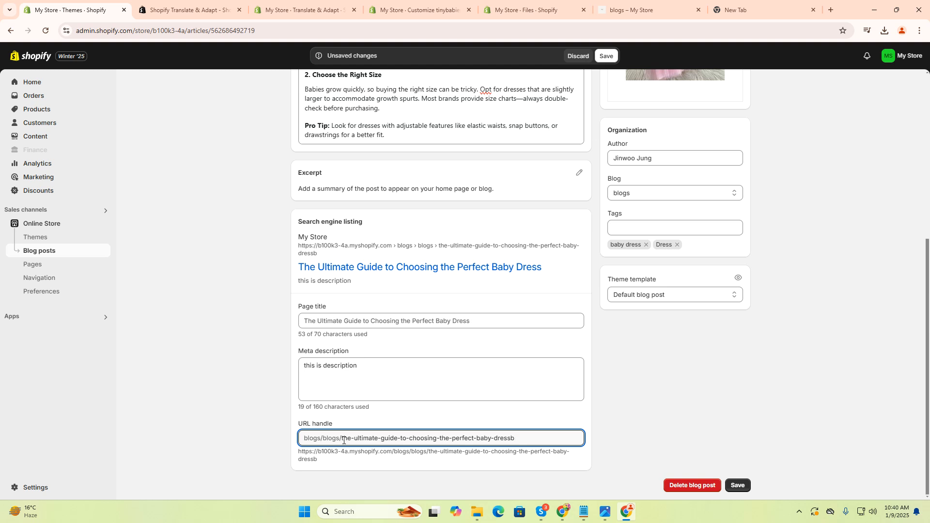
{"action": "key", "text": "BackSpace"}
{"action": "key", "text": "BackSpace"}
{"action": "key", "text": "BackSpace"}
{"action": "key", "text": "BackSpace"}
{"action": "key", "text": "BackSpace"}
{"action": "key", "text": "BackSpace"}
{"action": "key", "text": "BackSpace"}
{"action": "key", "text": "BackSpace"}
{"action": "key", "text": "BackSpace"}
{"action": "key", "text": "BackSpace"}
{"action": "key", "text": "BackSpace"}
{"action": "key", "text": "BackSpace"}
{"action": "key", "text": "BackSpace"}
{"action": "key", "text": "BackSpace"}
{"action": "key", "text": "BackSpace"}
{"action": "key", "text": "BackSpace"}
{"action": "key", "text": "BackSpace"}
{"action": "key", "text": "BackSpace"}
{"action": "key", "text": "BackSpace"}
{"action": "key", "text": "BackSpace"}
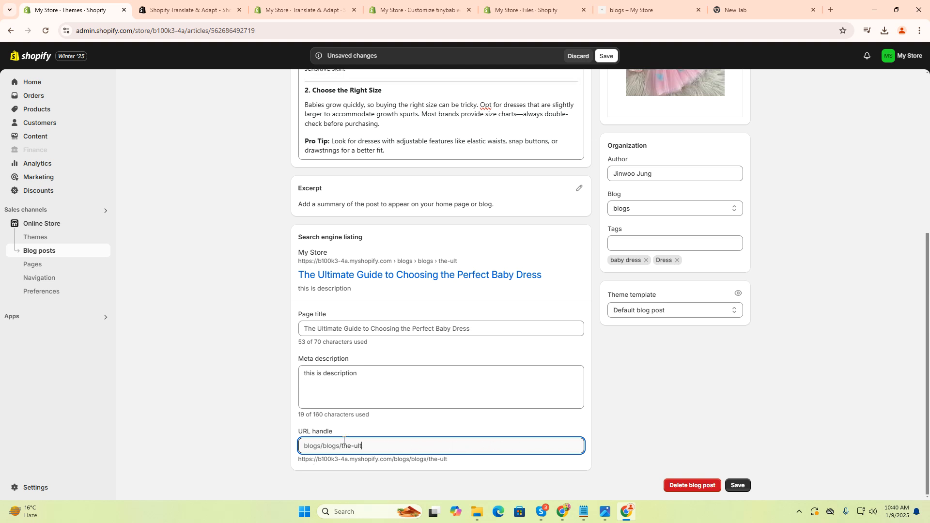
{"action": "key", "text": "ctrl+z"}
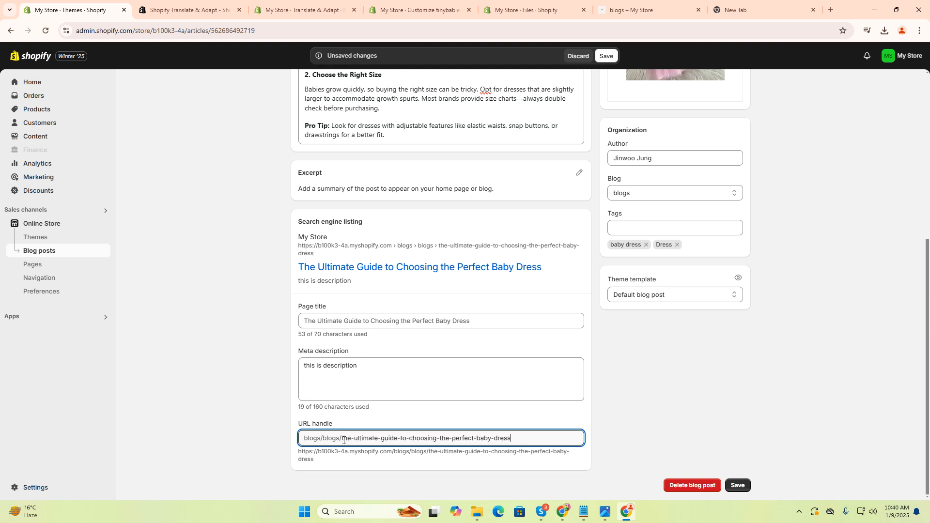
{"action": "key", "text": "BackSpace"}
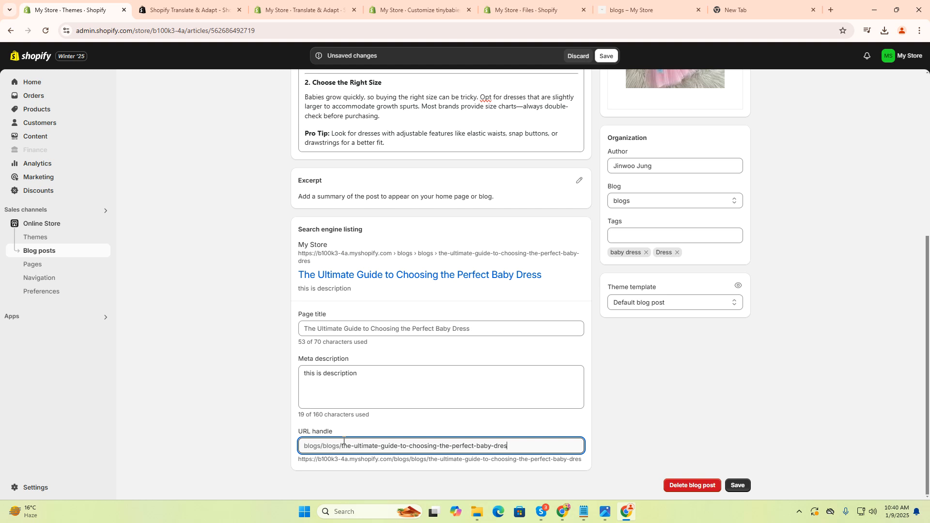
{"action": "type", "text": "s"}
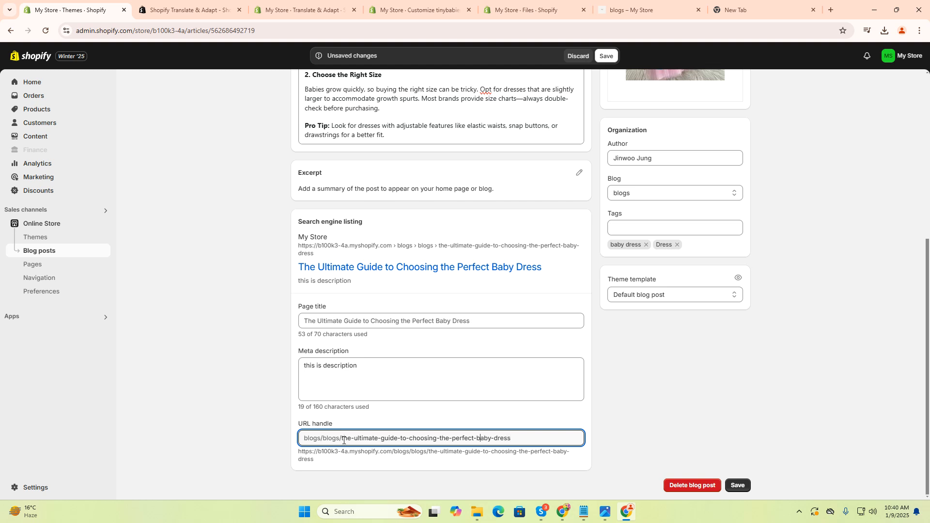
- Shorten the blog post's URL handle to "baby-dress" and save the post
{"action": "key", "text": "BackSpace"}
{"action": "key", "text": "BackSpace"}
{"action": "key", "text": "BackSpace"}
{"action": "key", "text": "BackSpace"}
{"action": "key", "text": "BackSpace"}
{"action": "key", "text": "BackSpace"}
{"action": "key", "text": "BackSpace"}
{"action": "key", "text": "BackSpace"}
{"action": "key", "text": "BackSpace"}
{"action": "key", "text": "BackSpace"}
{"action": "key", "text": "BackSpace"}
{"action": "key", "text": "BackSpace"}
{"action": "key", "text": "BackSpace"}
{"action": "key", "text": "BackSpace"}
{"action": "key", "text": "BackSpace"}
{"action": "key", "text": "BackSpace"}
{"action": "key", "text": "BackSpace"}
{"action": "key", "text": "BackSpace"}
{"action": "key", "text": "BackSpace"}
{"action": "key", "text": "BackSpace"}
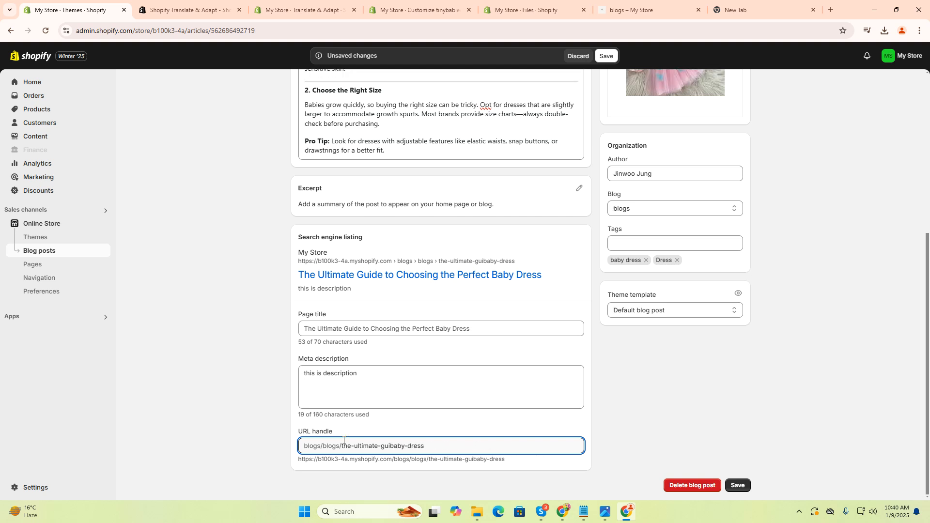
{"action": "key", "text": "BackSpace"}
{"action": "key", "text": "BackSpace"}
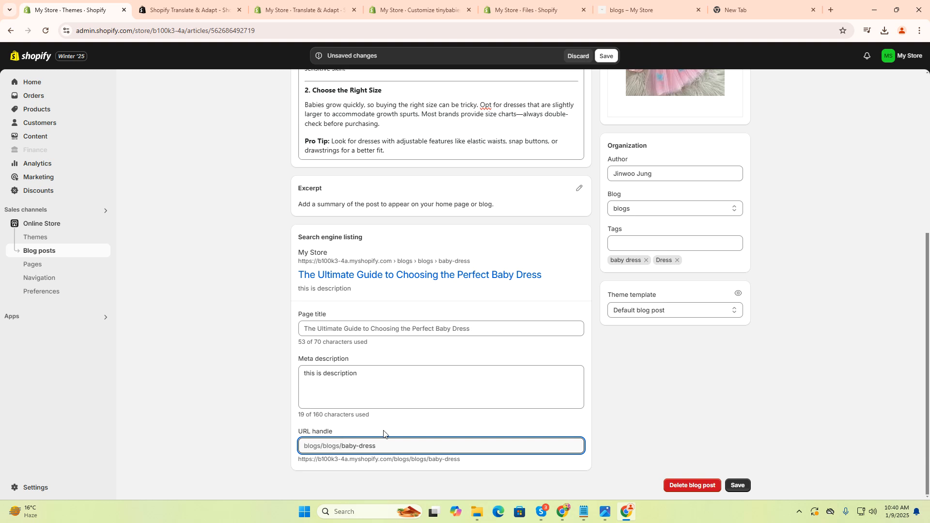
{"action": "left_click_drag", "start_coordinate": [373, 446], "coordinate": [294, 452]}
{"action": "left_click", "coordinate": [347, 448]}
{"action": "left_click", "coordinate": [738, 485]}
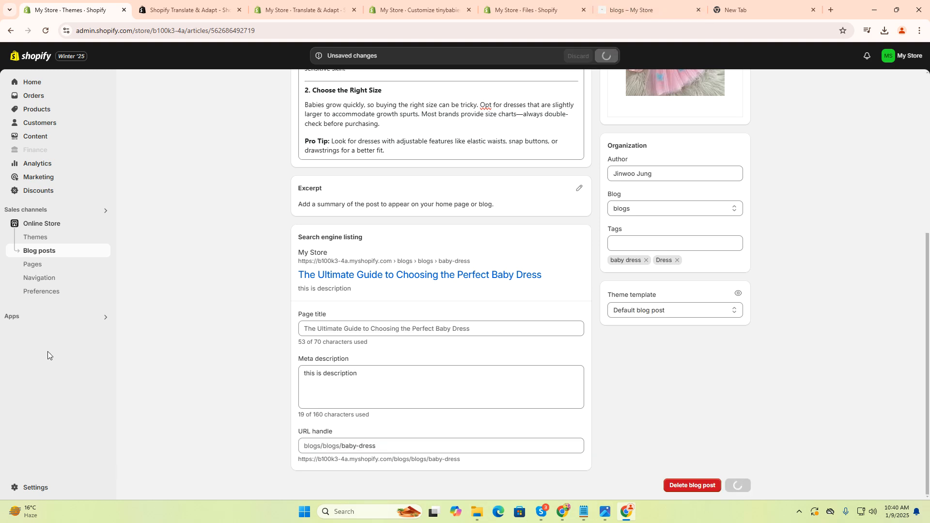
- Open the online store preferences and review the homepage title in the search engine listing
{"action": "scroll", "coordinate": [292, 203], "scroll_direction": "up", "scroll_amount": 4}
{"action": "scroll", "coordinate": [291, 203], "scroll_direction": "up", "scroll_amount": 2}
{"action": "scroll", "coordinate": [255, 205], "scroll_direction": "down", "scroll_amount": 5}
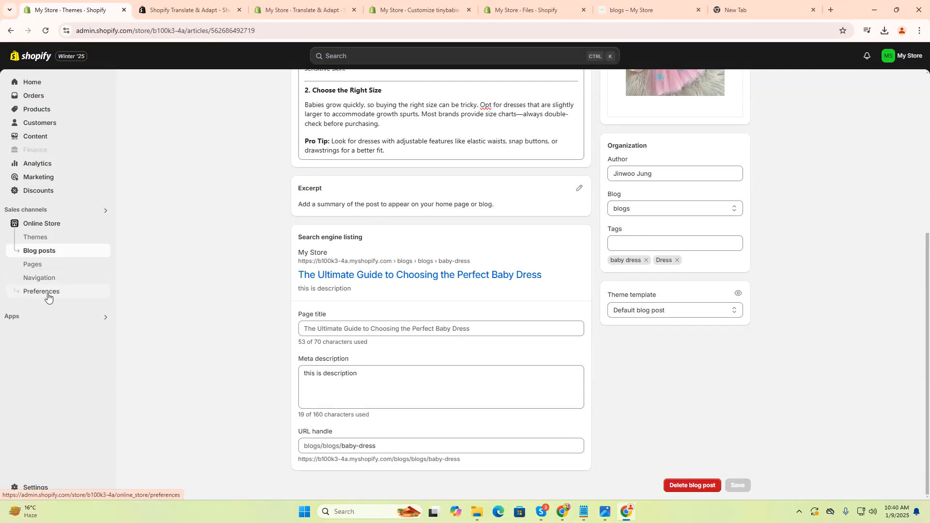
{"action": "left_click", "coordinate": [47, 298]}
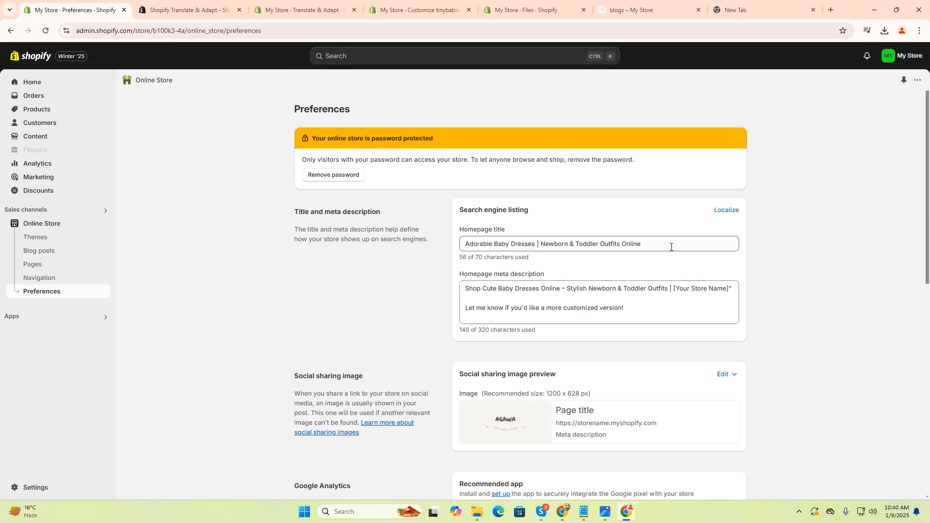
{"action": "left_click_drag", "start_coordinate": [684, 242], "coordinate": [495, 244]}
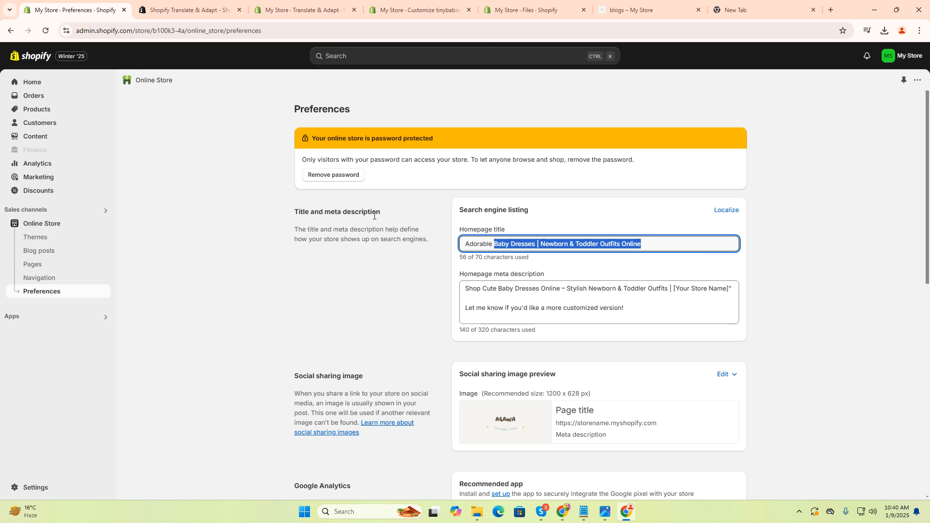
{"action": "left_click", "coordinate": [277, 215]}
{"action": "left_click_drag", "start_coordinate": [669, 241], "coordinate": [515, 228]}
{"action": "left_click", "coordinate": [658, 240]}
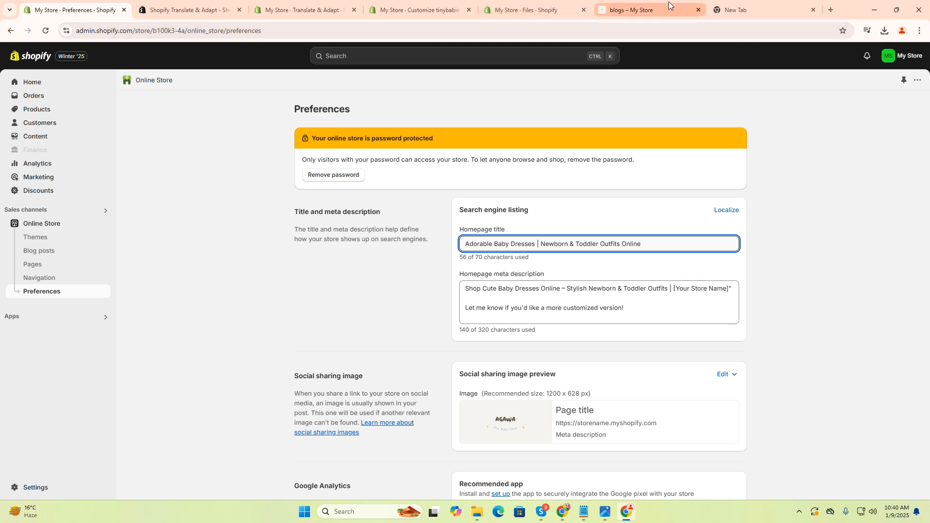
- View the storefront's home page in its open browser tab and return to the store preferences
{"action": "left_click", "coordinate": [625, 9]}
{"action": "left_click", "coordinate": [130, 92]}
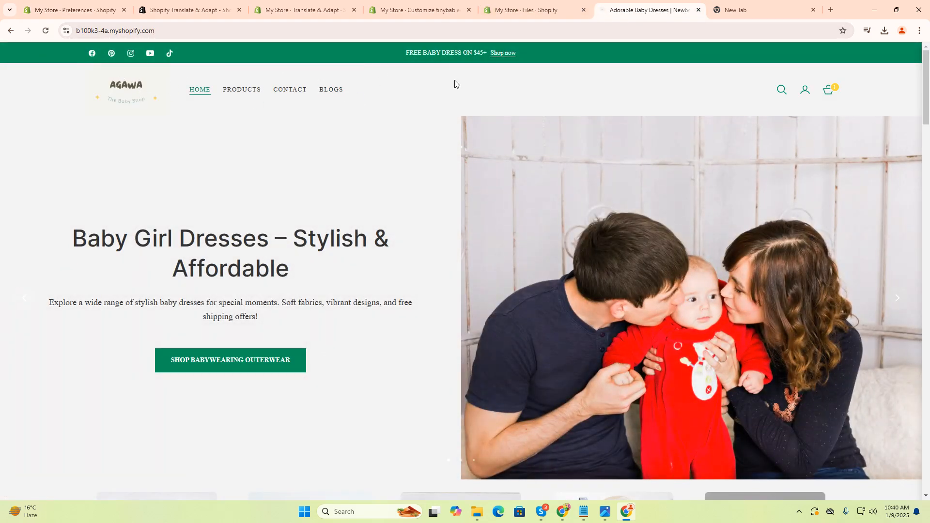
{"action": "left_click", "coordinate": [75, 9]}
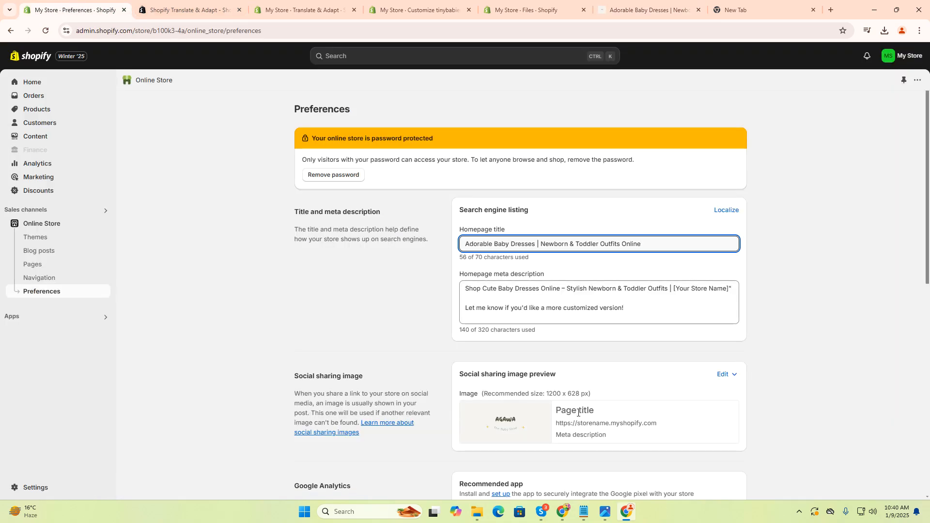
- Examine the homepage title, meta description, social sharing image and remaining preferences, opening the sharing image's file picker and cancelling it
{"action": "left_click_drag", "start_coordinate": [668, 242], "coordinate": [424, 256]}
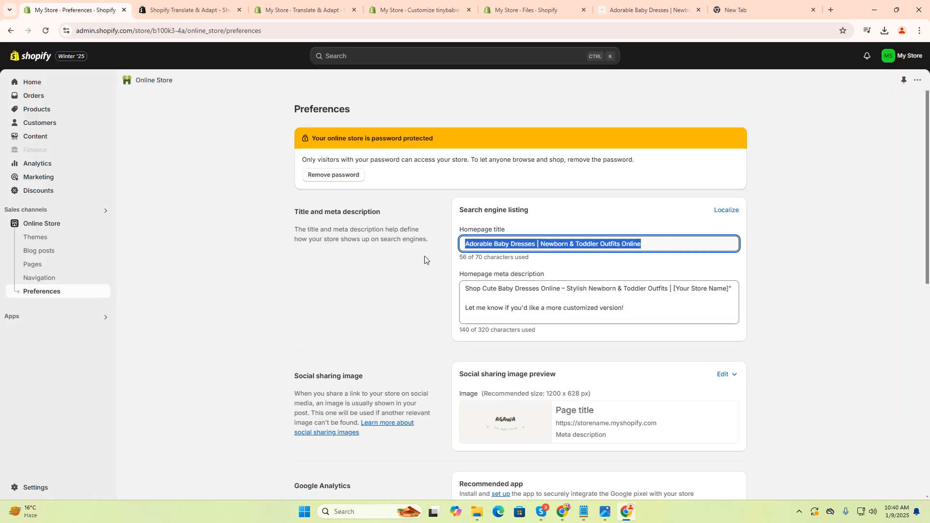
{"action": "left_click_drag", "start_coordinate": [625, 309], "coordinate": [463, 293]}
{"action": "scroll", "coordinate": [465, 295], "scroll_direction": "down", "scroll_amount": 2}
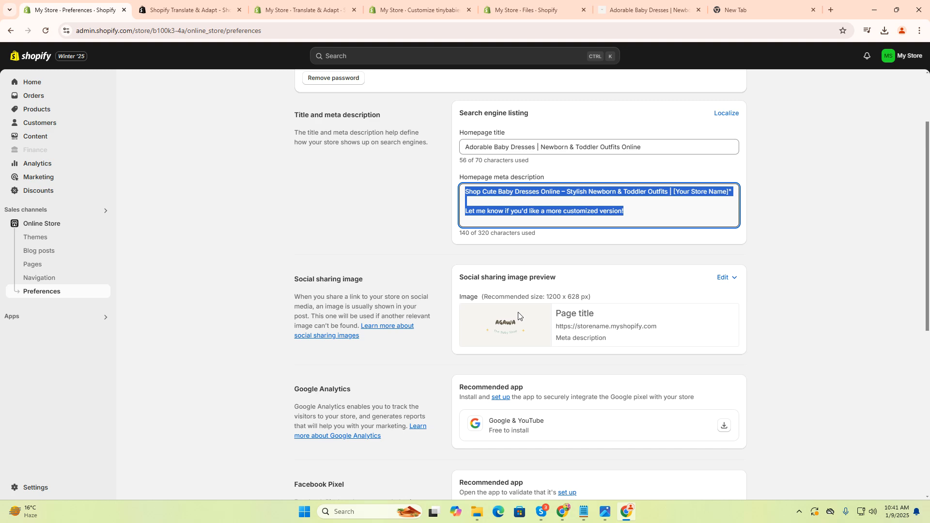
{"action": "scroll", "coordinate": [620, 318], "scroll_direction": "down", "scroll_amount": 3}
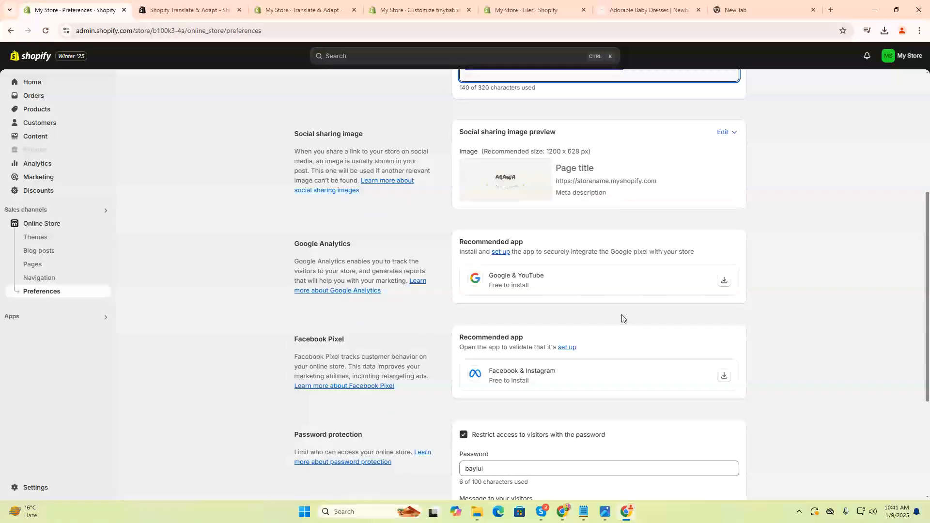
{"action": "scroll", "coordinate": [536, 344], "scroll_direction": "up", "scroll_amount": 2}
{"action": "left_click", "coordinate": [511, 277]}
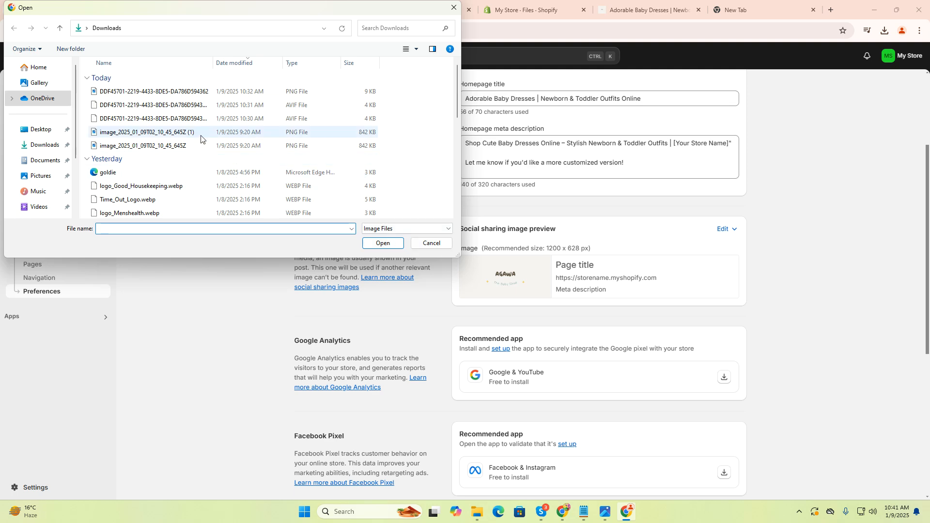
{"action": "left_click", "coordinate": [431, 243]}
{"action": "scroll", "coordinate": [572, 348], "scroll_direction": "down", "scroll_amount": 6}
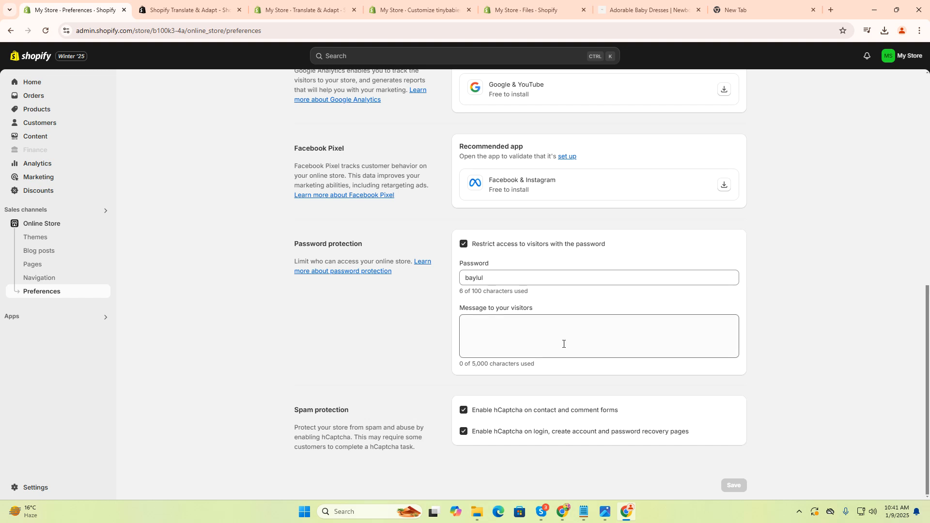
{"action": "scroll", "coordinate": [642, 228], "scroll_direction": "up", "scroll_amount": 10}
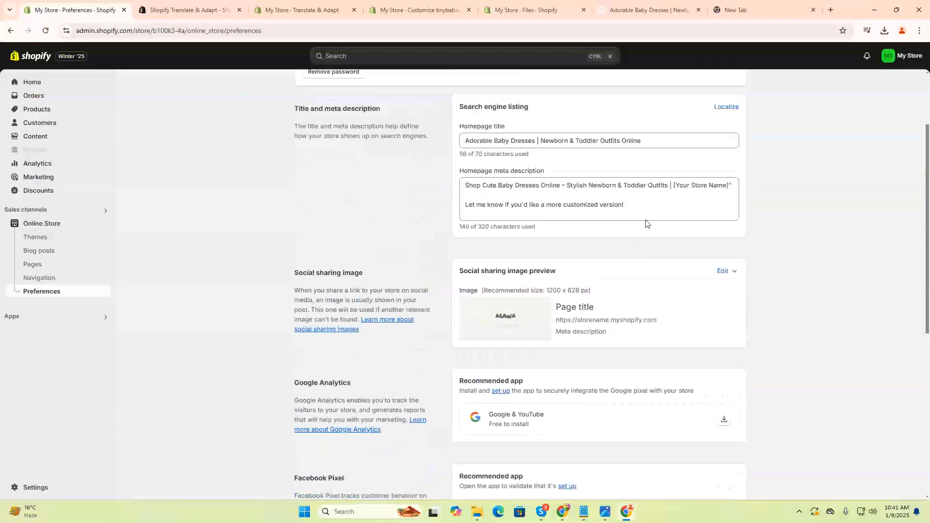
{"action": "scroll", "coordinate": [637, 253], "scroll_direction": "down", "scroll_amount": 8}
{"action": "scroll", "coordinate": [605, 334], "scroll_direction": "up", "scroll_amount": 7}
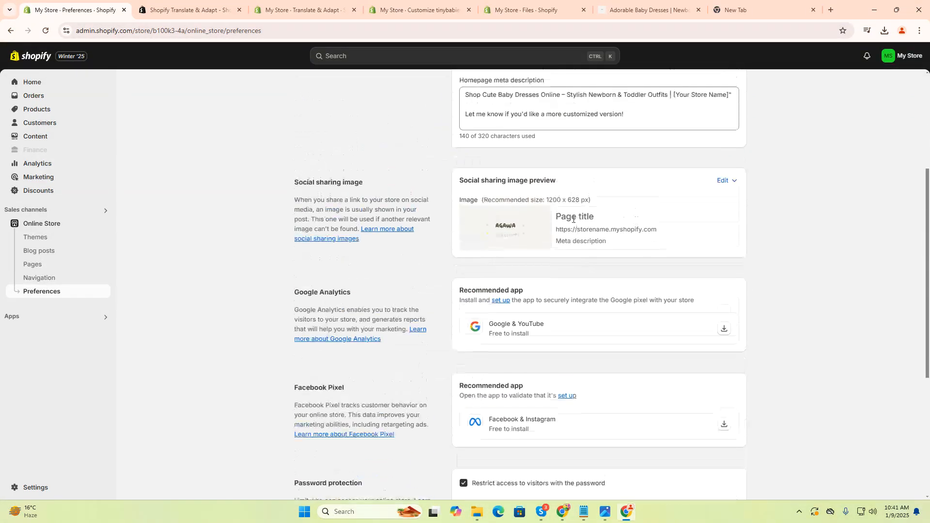
{"action": "left_click", "coordinate": [638, 308]}
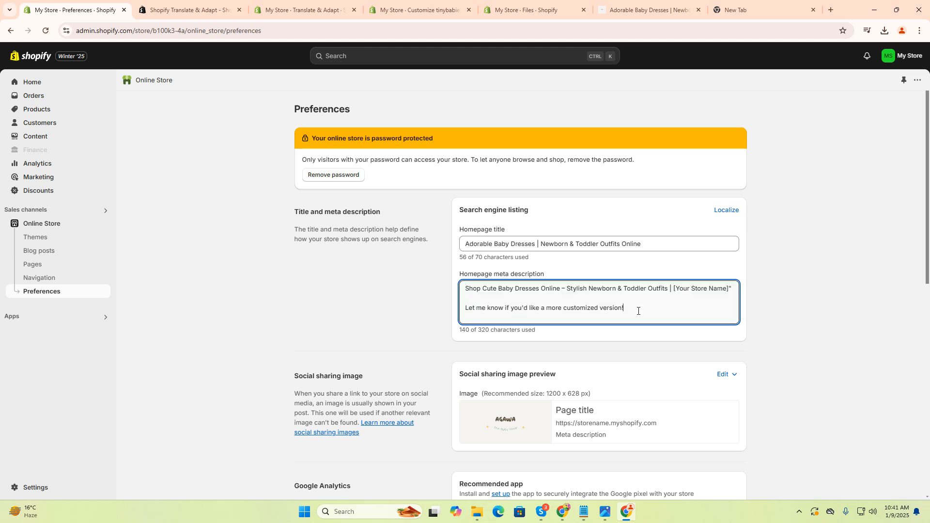
{"action": "type", "text": "so"}
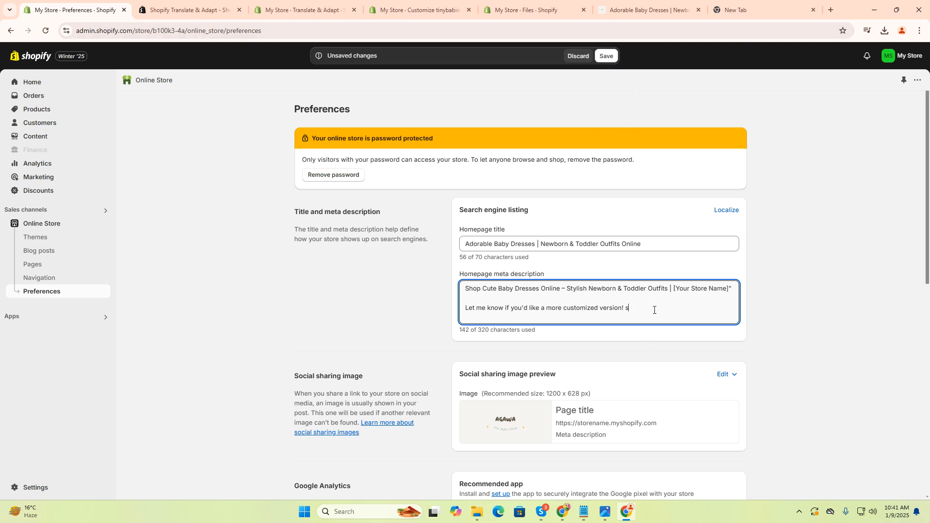
{"action": "key", "text": "BackSpace"}
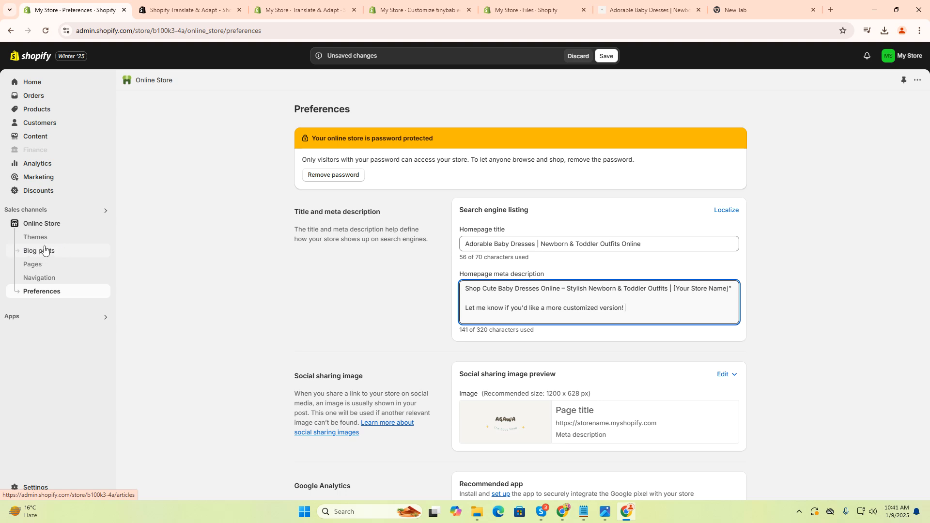
- Leave the preferences without saving and open the search engine listing of the product "Baby's First Dress" for editing
{"action": "left_click", "coordinate": [63, 111]}
{"action": "left_click", "coordinate": [586, 295]}
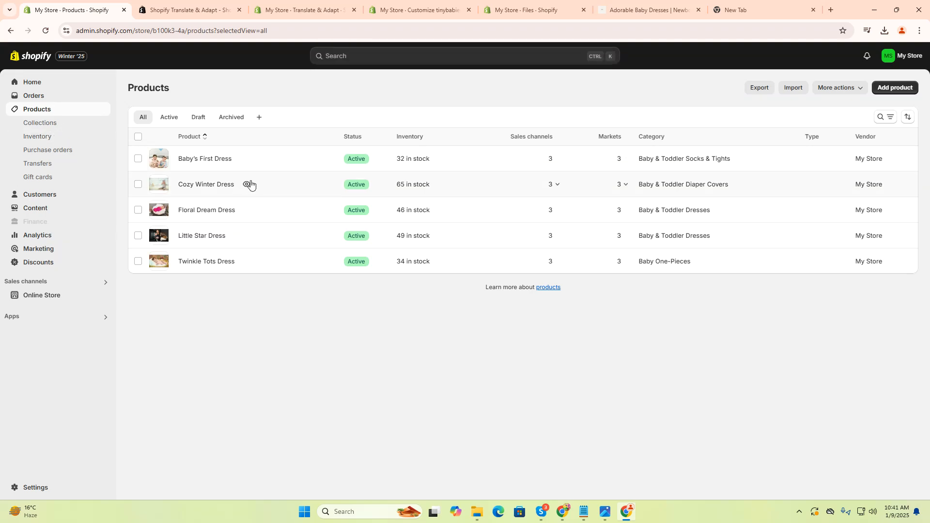
{"action": "left_click", "coordinate": [204, 159]}
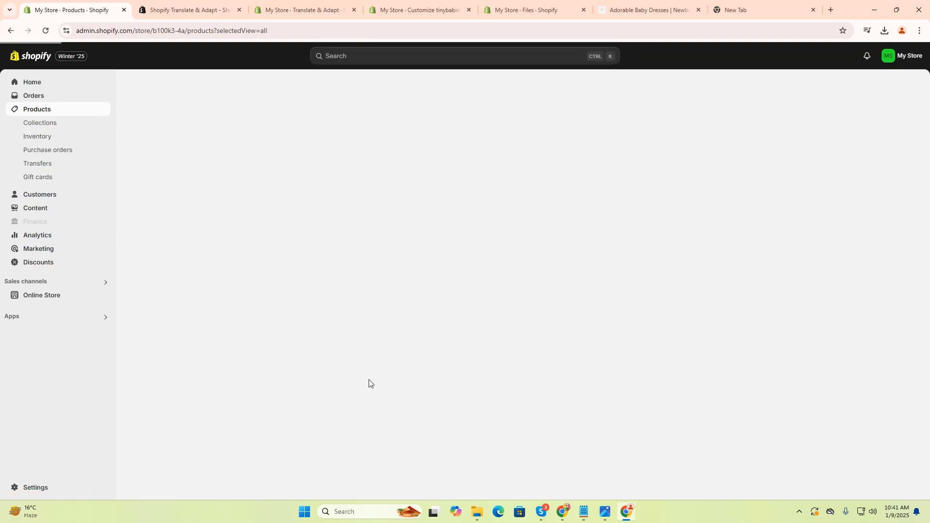
{"action": "scroll", "coordinate": [407, 290], "scroll_direction": "down", "scroll_amount": 15}
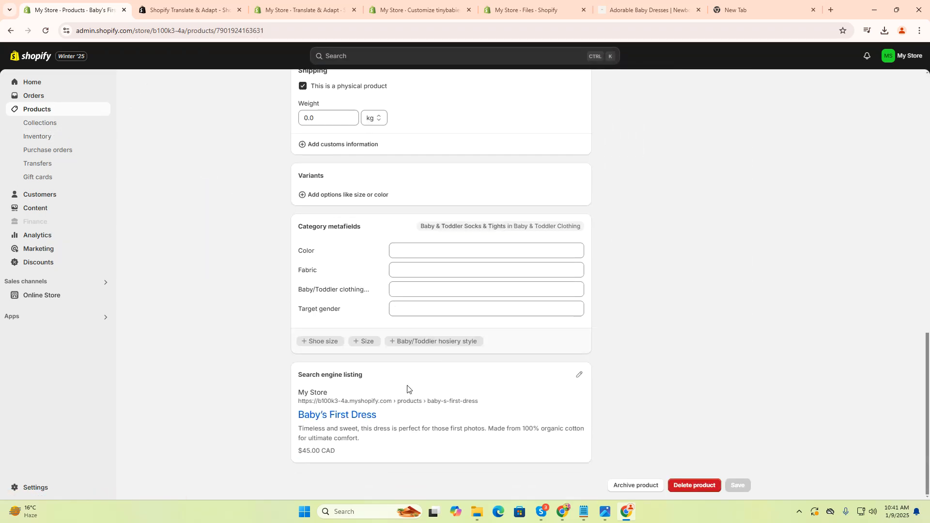
{"action": "left_click", "coordinate": [579, 375]}
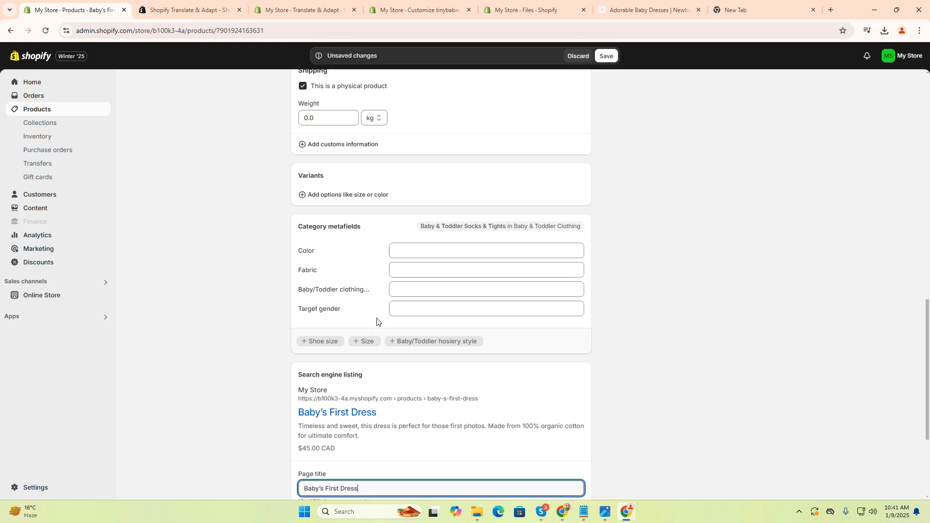
{"action": "scroll", "coordinate": [376, 321], "scroll_direction": "down", "scroll_amount": 4}
- Examine the product's search preview, price, page title, meta description and URL handle in its search engine listing
{"action": "left_click", "coordinate": [301, 205]}
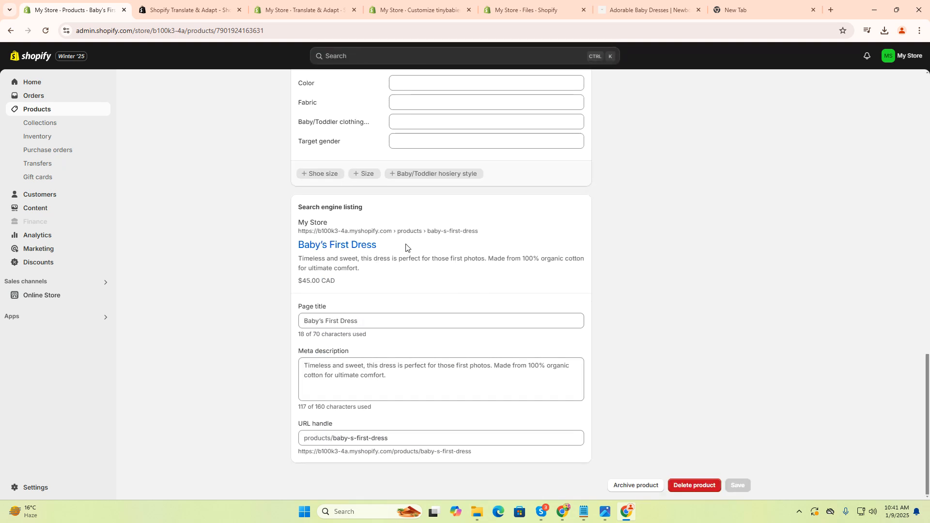
{"action": "left_click_drag", "start_coordinate": [486, 237], "coordinate": [458, 258]}
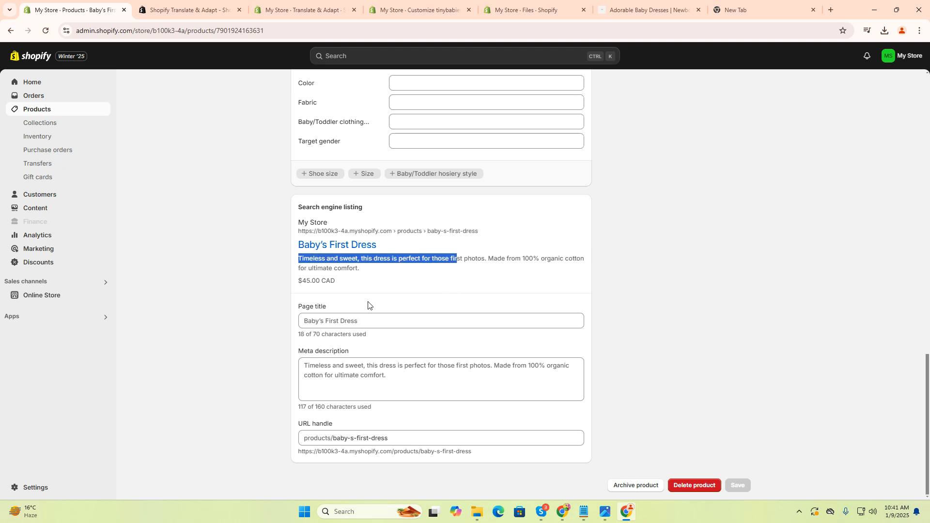
{"action": "left_click_drag", "start_coordinate": [360, 282], "coordinate": [297, 281]}
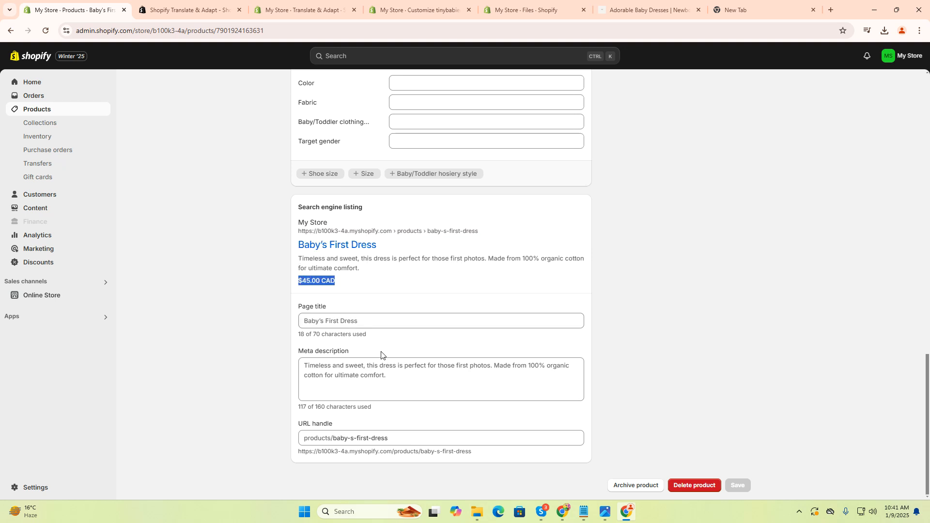
{"action": "left_click", "coordinate": [436, 325]}
{"action": "left_click", "coordinate": [426, 389]}
{"action": "left_click_drag", "start_coordinate": [426, 388], "coordinate": [359, 376]}
{"action": "left_click_drag", "start_coordinate": [399, 442], "coordinate": [370, 443]}
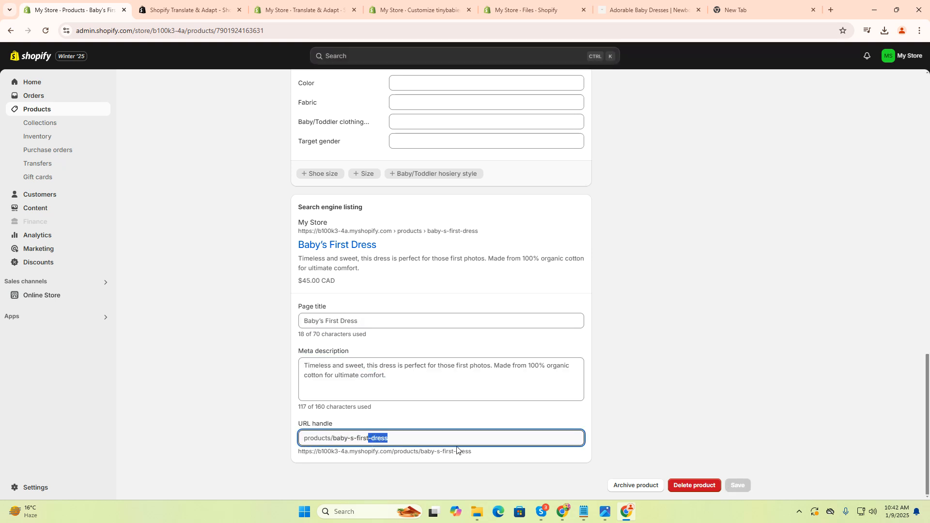
- Keep the suggested product text as the meta description of "Baby's First Dress" and save the product
{"action": "left_click", "coordinate": [421, 379]}
{"action": "left_click_drag", "start_coordinate": [316, 357], "coordinate": [427, 389]}
{"action": "left_click", "coordinate": [431, 395]}
{"action": "scroll", "coordinate": [499, 299], "scroll_direction": "up", "scroll_amount": 1}
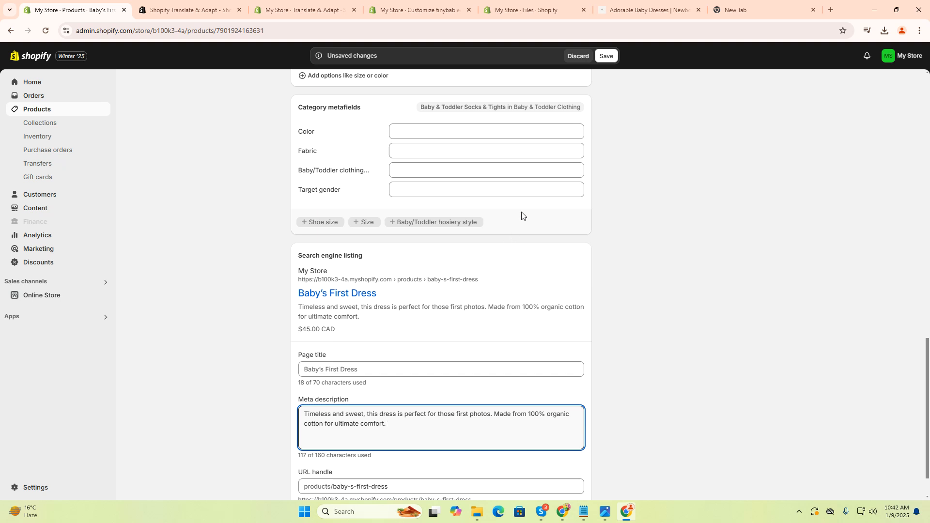
{"action": "left_click", "coordinate": [608, 59]}
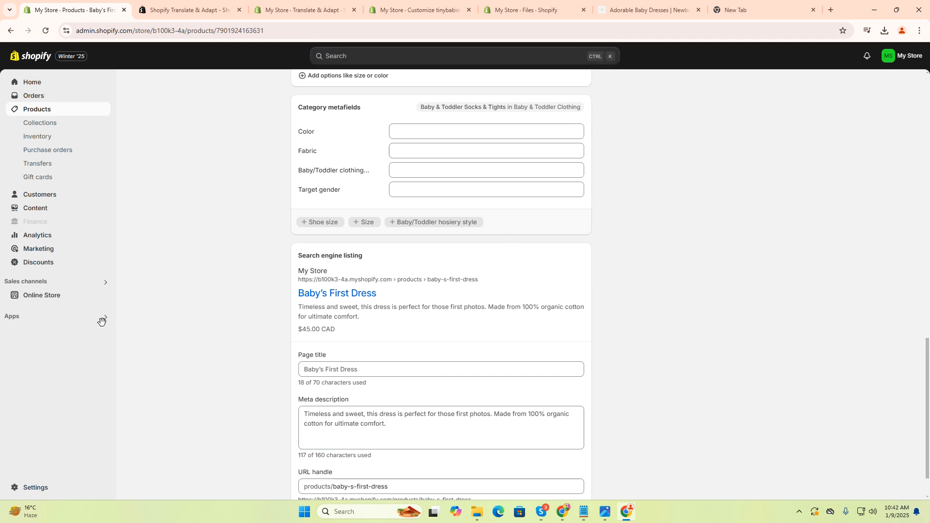